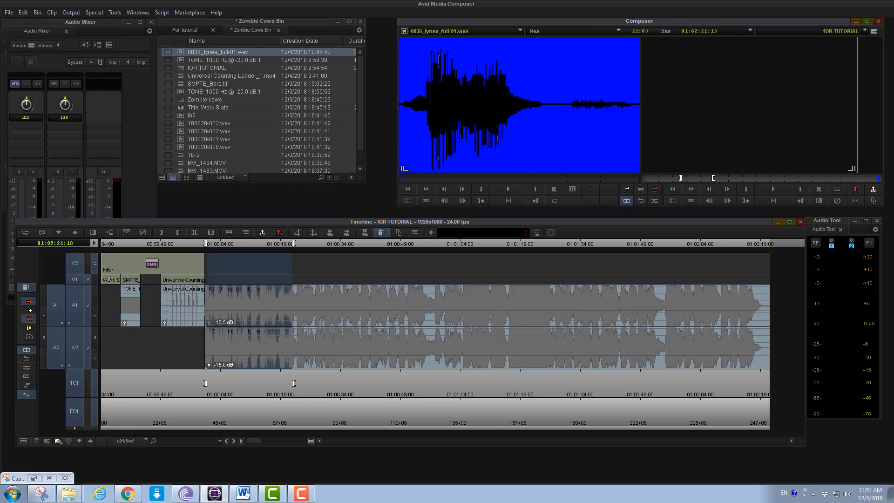
Add clip 1B-2 to the end of the sequence and move its video from track V2 down to V1.
{"action": "double_click", "coordinate": [182, 155]}
{"action": "left_click_drag", "start_coordinate": [550, 121], "coordinate": [754, 315]}
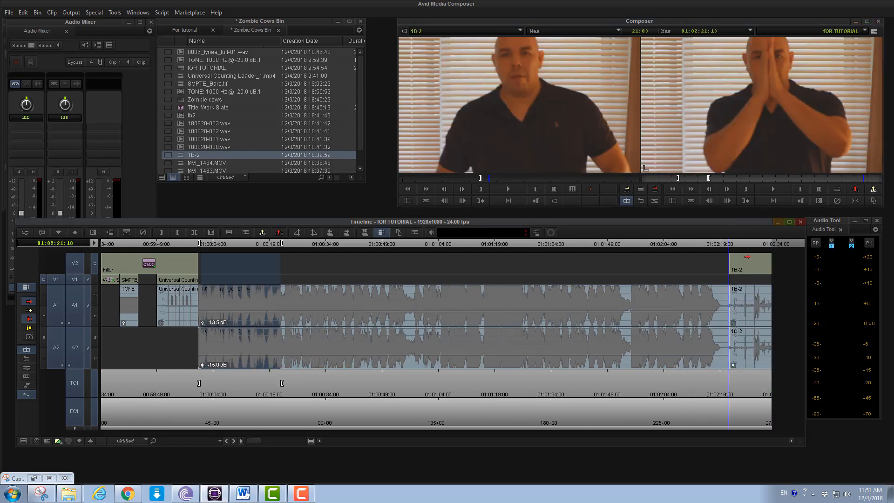
{"action": "left_click", "coordinate": [743, 243]}
{"action": "left_click_drag", "start_coordinate": [746, 271], "coordinate": [744, 280]}
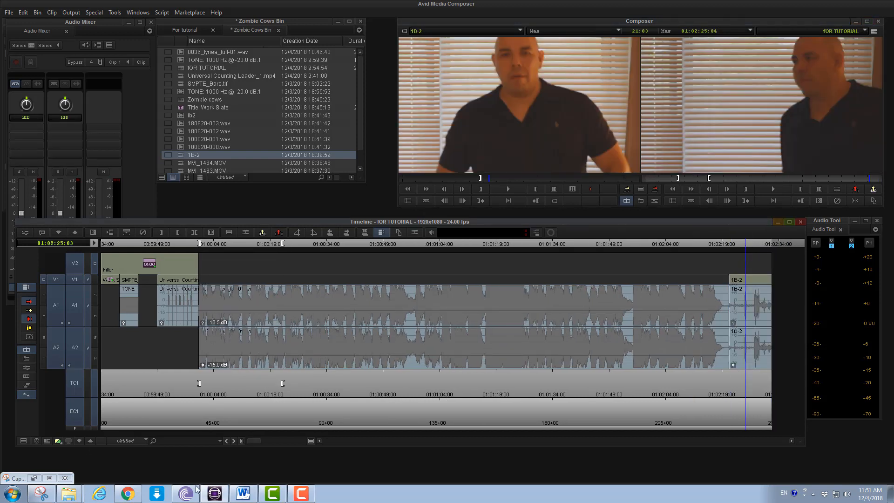
Close the Audio Tool and Audio Mixer windows to uncover the project's effect palette.
{"action": "left_click_drag", "start_coordinate": [266, 440], "coordinate": [298, 441]}
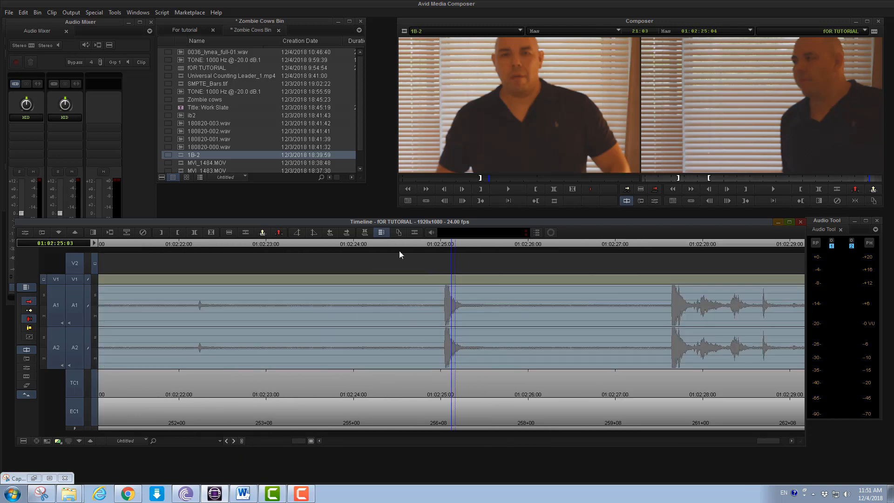
{"action": "left_click_drag", "start_coordinate": [500, 244], "coordinate": [479, 246]}
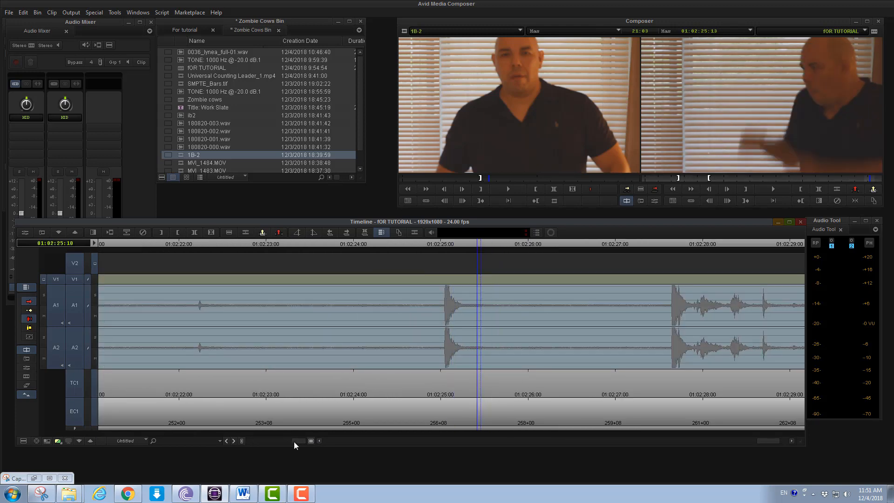
{"action": "left_click_drag", "start_coordinate": [295, 442], "coordinate": [289, 441]}
{"action": "left_click_drag", "start_coordinate": [485, 244], "coordinate": [443, 258]}
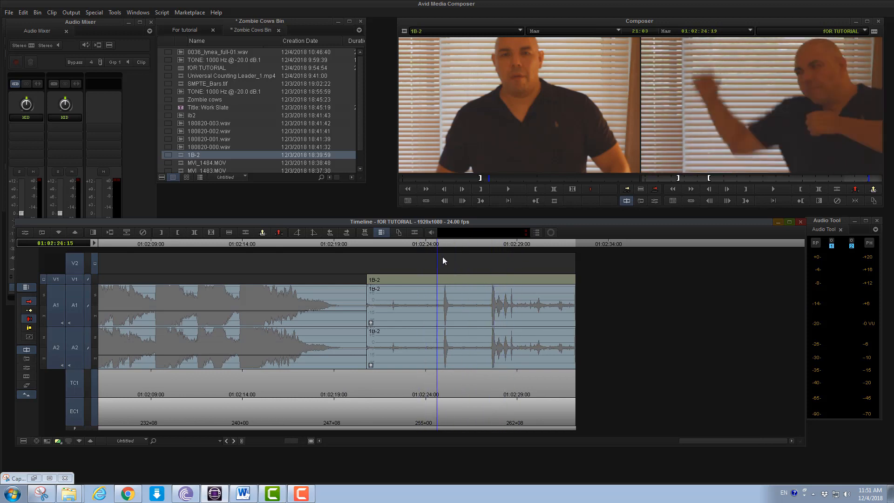
{"action": "left_click", "coordinate": [878, 221]}
{"action": "left_click", "coordinate": [877, 220]}
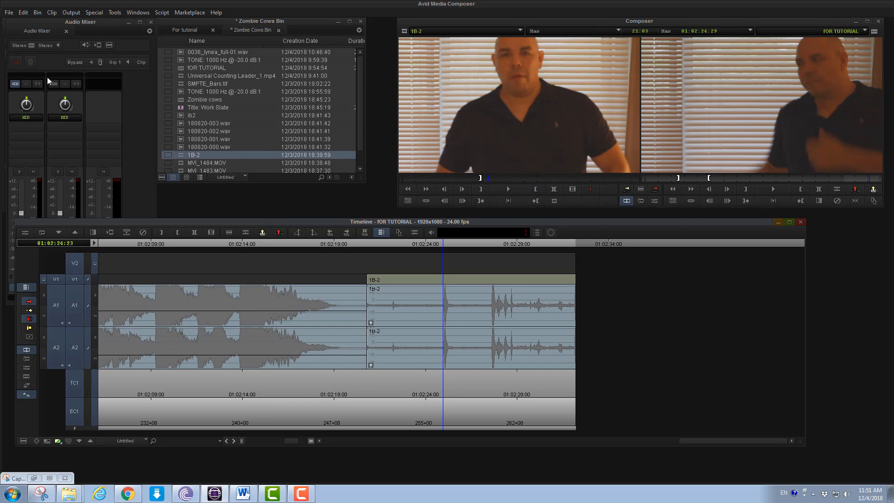
{"action": "left_click", "coordinate": [151, 22]}
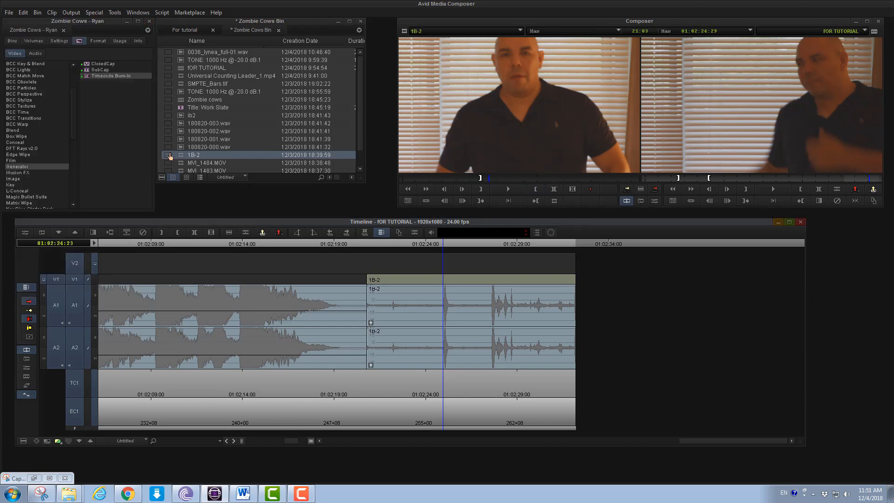
Apply the Flop effect from the Image category to clip 1B-2 on V1 and preview it.
{"action": "left_click", "coordinate": [93, 105]}
{"action": "scroll", "coordinate": [46, 161], "scroll_direction": "up", "scroll_amount": 3}
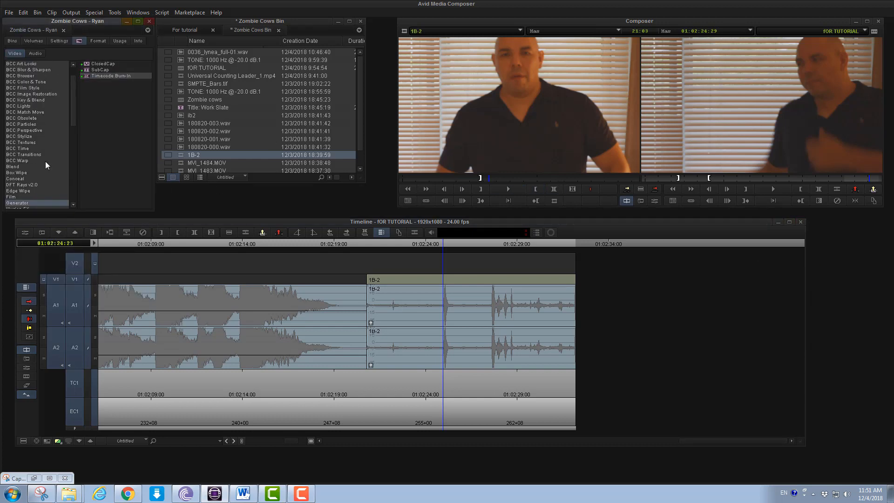
{"action": "scroll", "coordinate": [31, 119], "scroll_direction": "down", "scroll_amount": 5}
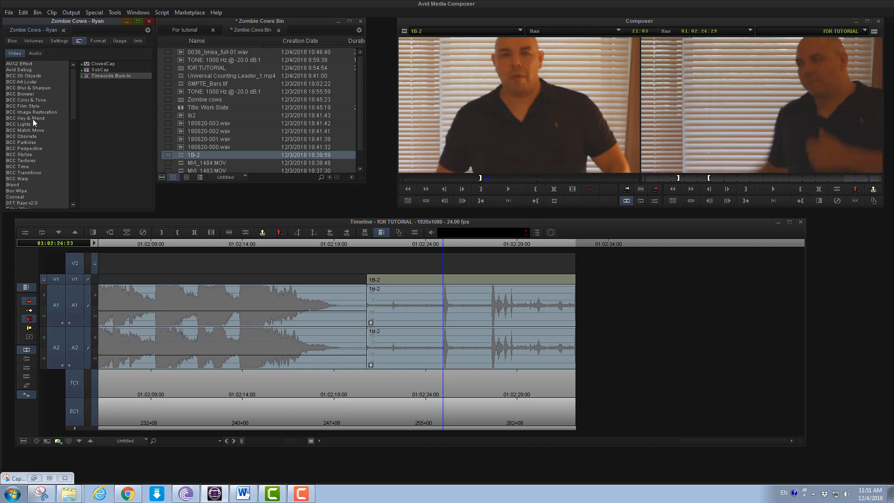
{"action": "left_click", "coordinate": [32, 143]}
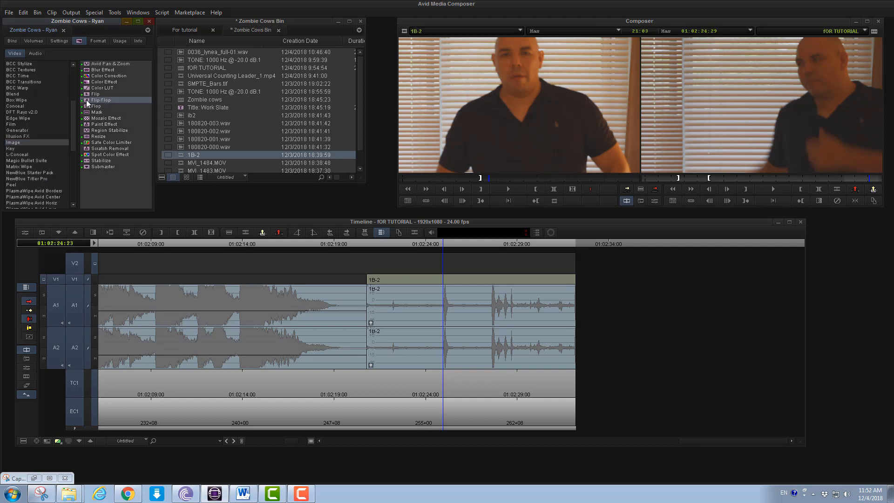
{"action": "left_click_drag", "start_coordinate": [90, 106], "coordinate": [402, 281]}
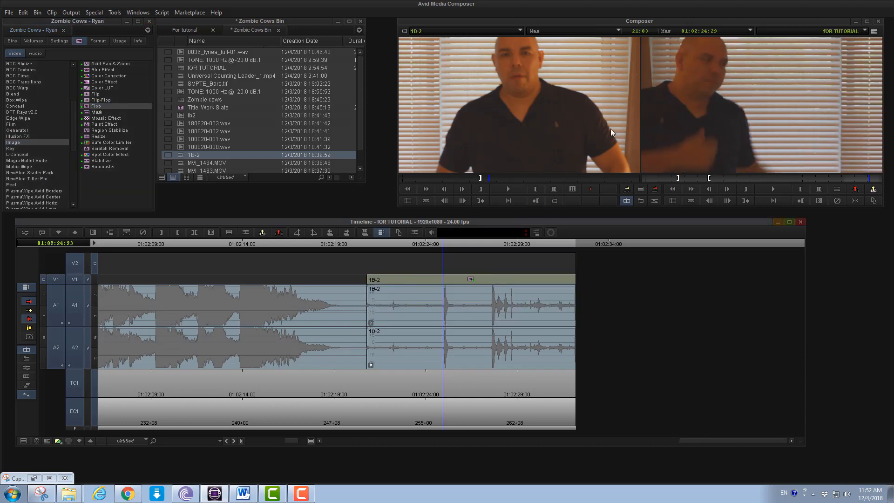
{"action": "left_click_drag", "start_coordinate": [391, 243], "coordinate": [450, 256]}
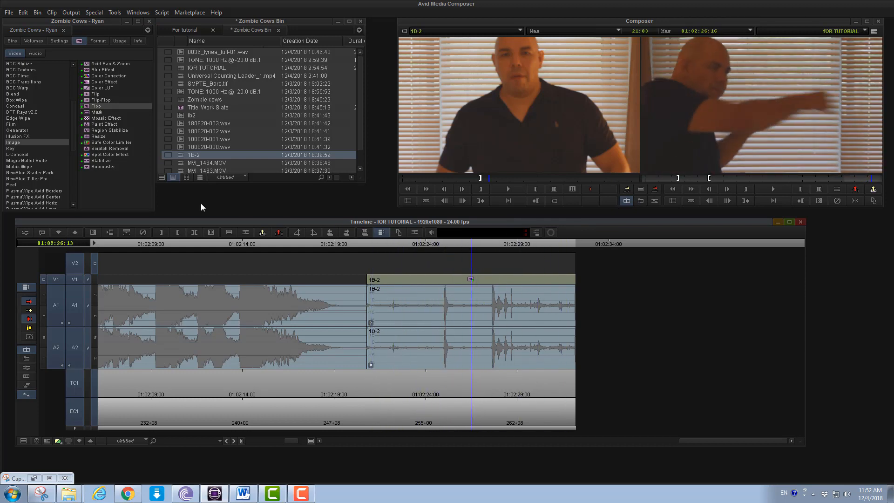
Browse the video effect categories, including Film, Key, Spin, Timewarp and Xpress 3D Effect, to examine the effects they offer.
{"action": "left_click", "coordinate": [29, 130]}
{"action": "left_click", "coordinate": [30, 125]}
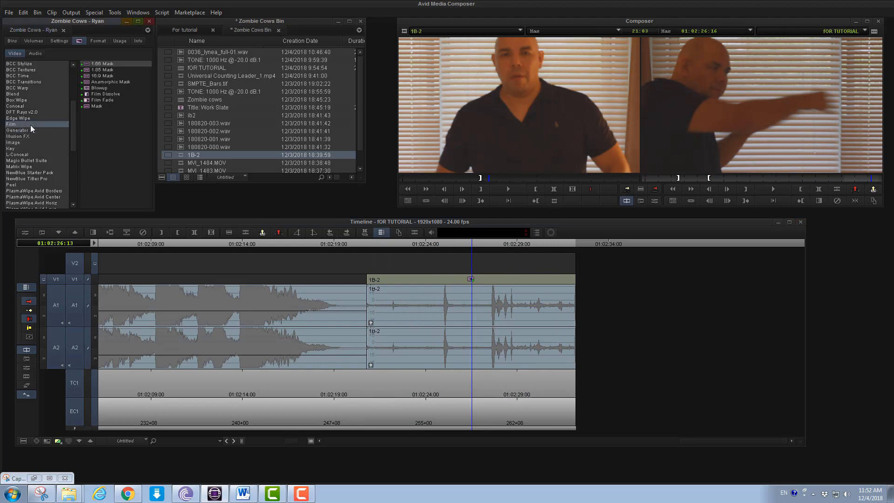
{"action": "scroll", "coordinate": [38, 134], "scroll_direction": "up", "scroll_amount": 5}
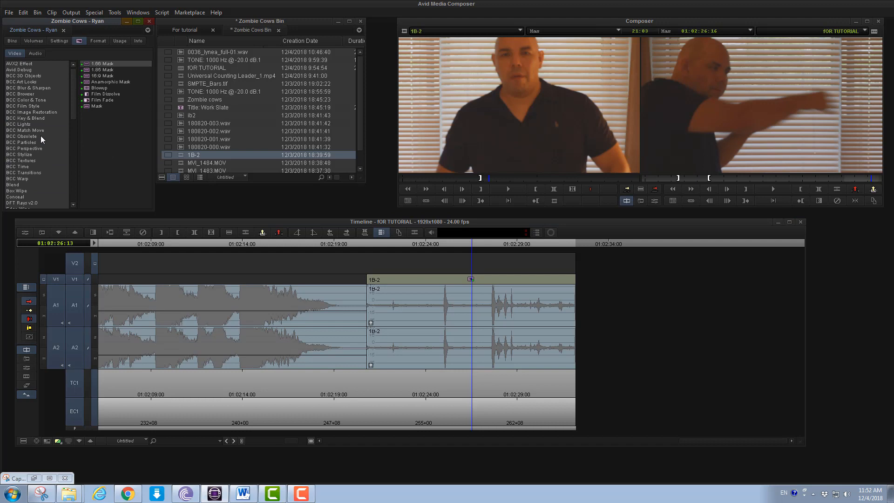
{"action": "scroll", "coordinate": [39, 163], "scroll_direction": "down", "scroll_amount": 5}
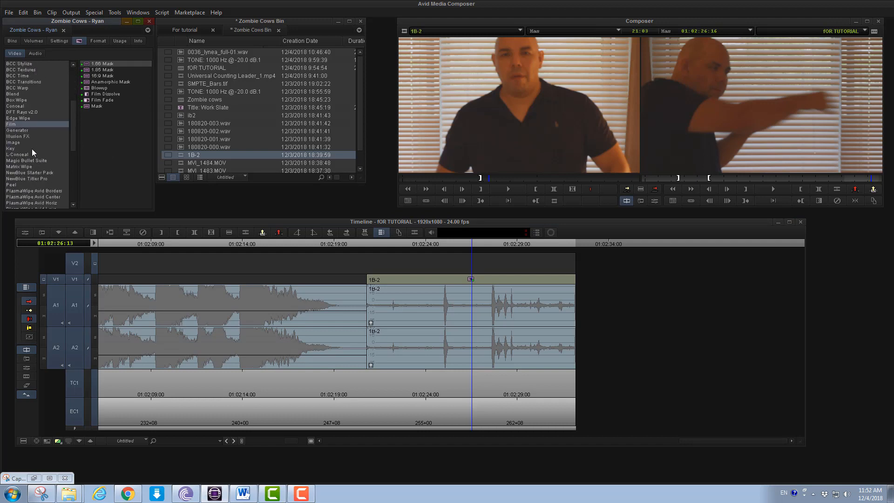
{"action": "left_click", "coordinate": [40, 149]}
{"action": "scroll", "coordinate": [42, 153], "scroll_direction": "down", "scroll_amount": 6}
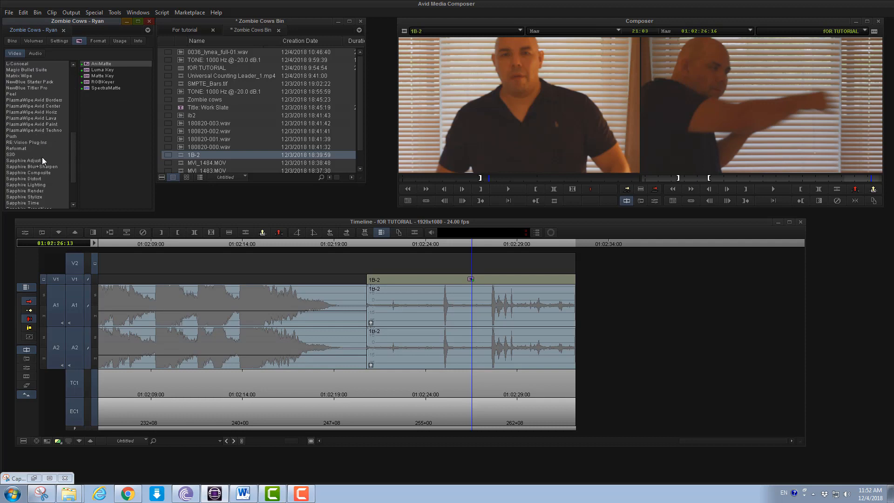
{"action": "scroll", "coordinate": [40, 171], "scroll_direction": "down", "scroll_amount": 2}
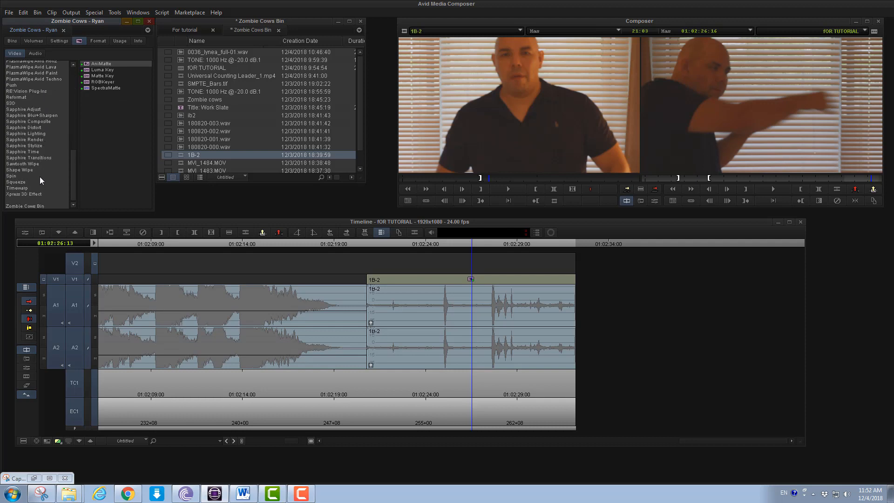
{"action": "left_click", "coordinate": [40, 177]}
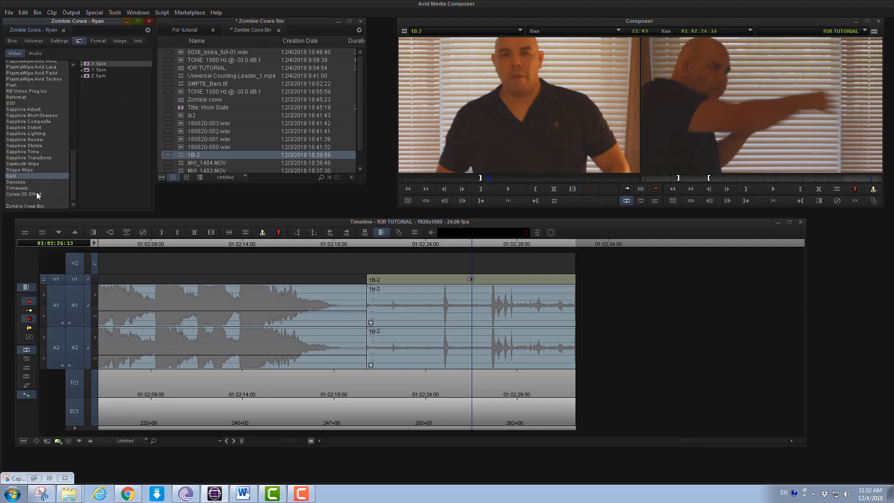
{"action": "left_click", "coordinate": [44, 188]}
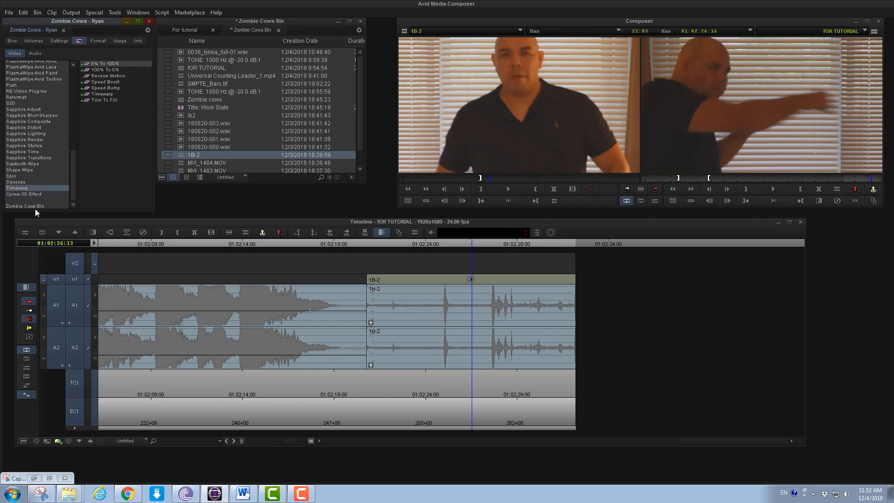
{"action": "left_click", "coordinate": [38, 194]}
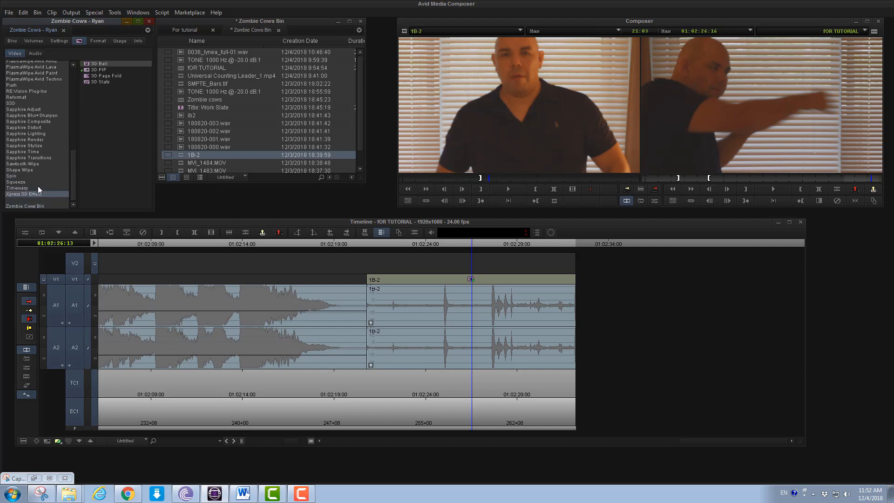
{"action": "left_click", "coordinate": [38, 187]}
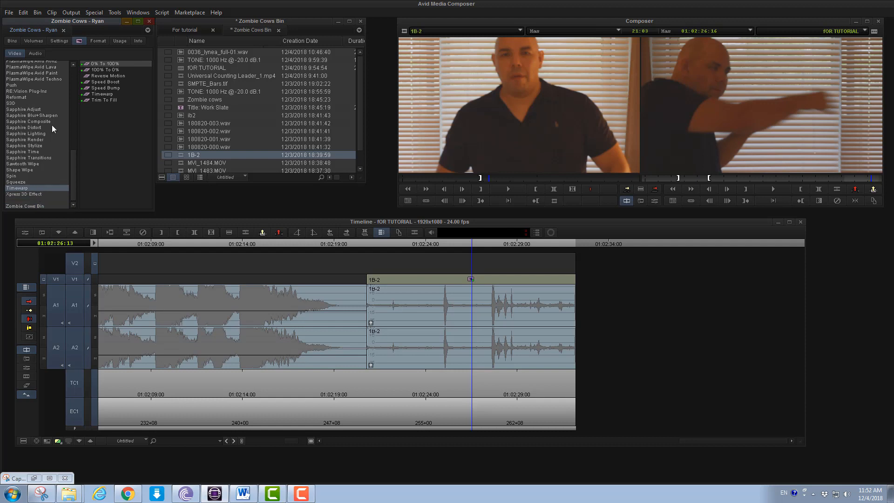
{"action": "scroll", "coordinate": [52, 125], "scroll_direction": "up", "scroll_amount": 8}
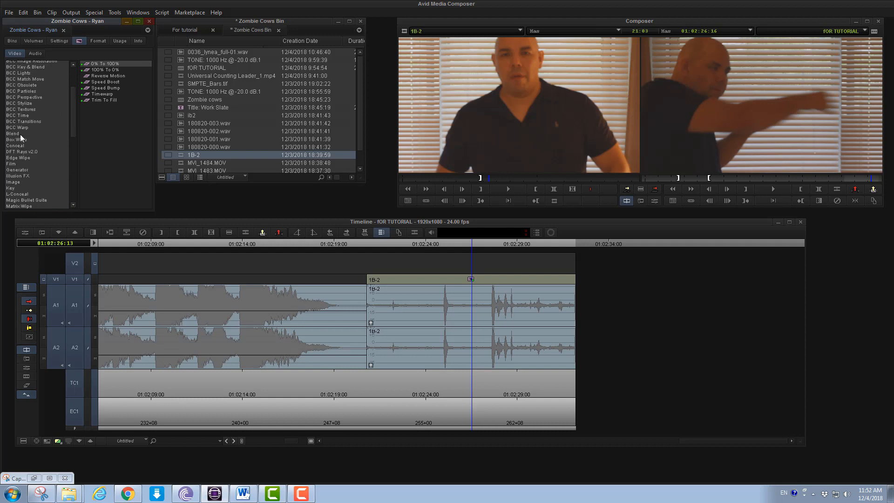
Try to apply the 3D Warp effect from the Blend category to clip 1B-2 on V1.
{"action": "left_click", "coordinate": [14, 134]}
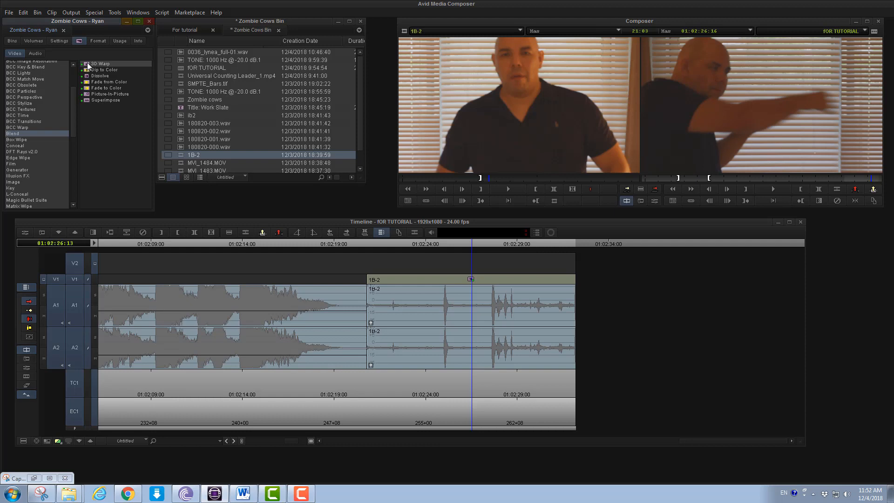
{"action": "left_click_drag", "start_coordinate": [88, 62], "coordinate": [462, 283]}
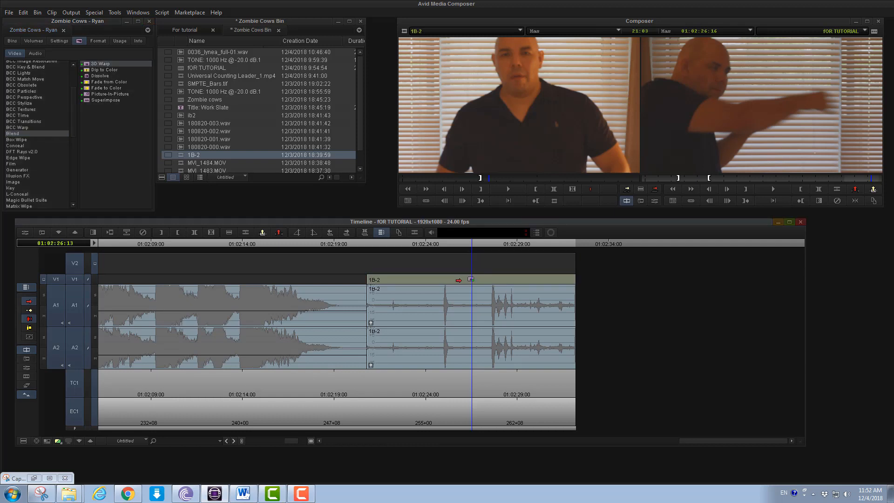
{"action": "left_click_drag", "start_coordinate": [409, 251], "coordinate": [452, 252]}
Expand the effect nest of clip 1B-2, replace its V1 effect with Flip from the Image category, and collapse the nest.
{"action": "double_click", "coordinate": [433, 280]}
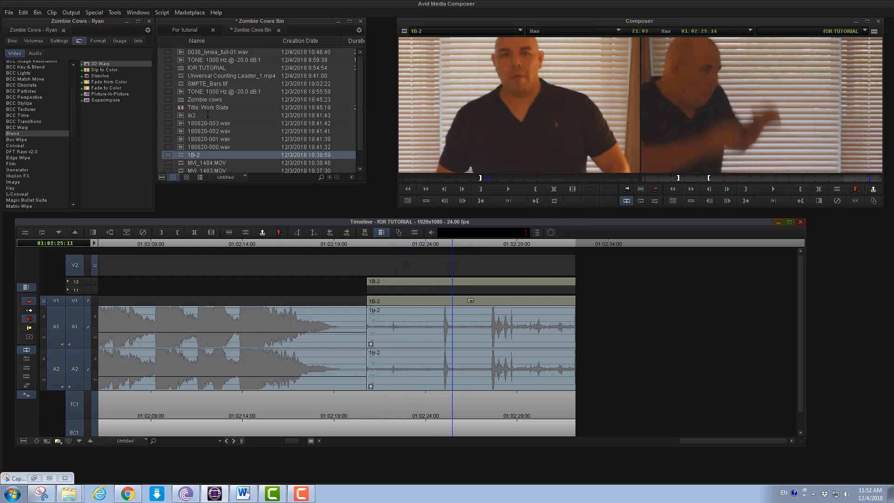
{"action": "left_click", "coordinate": [450, 298]}
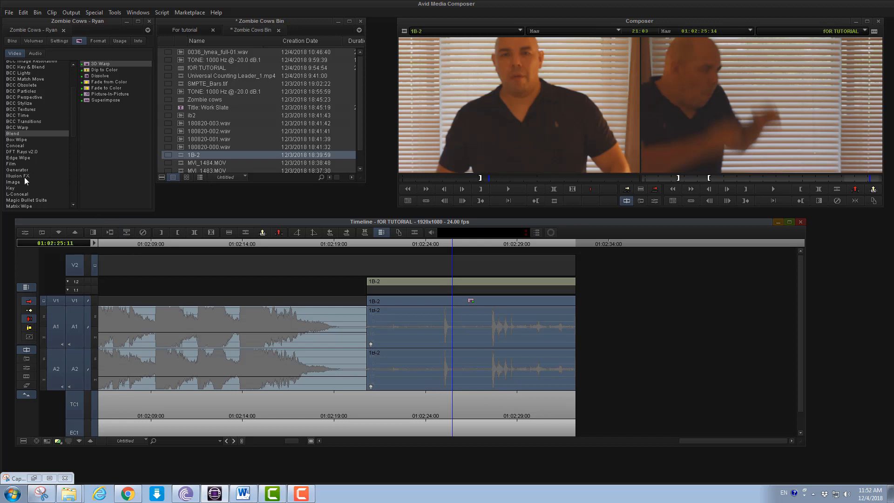
{"action": "left_click", "coordinate": [28, 165]}
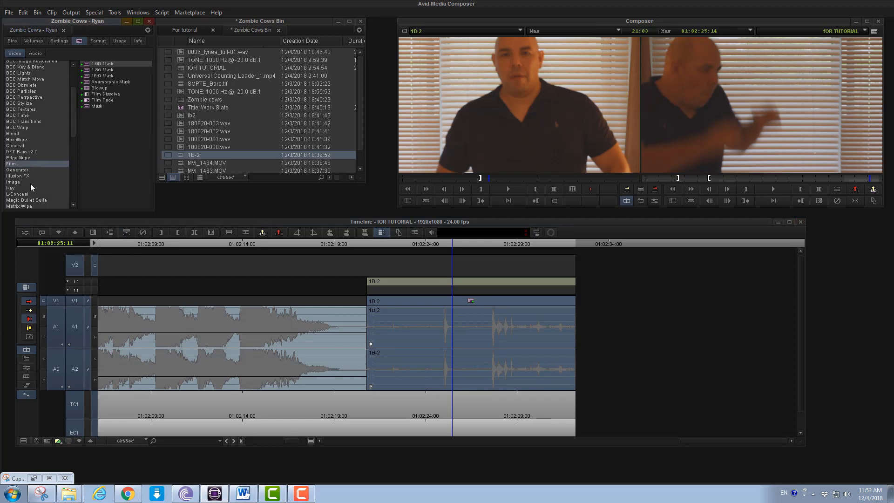
{"action": "left_click", "coordinate": [33, 182]}
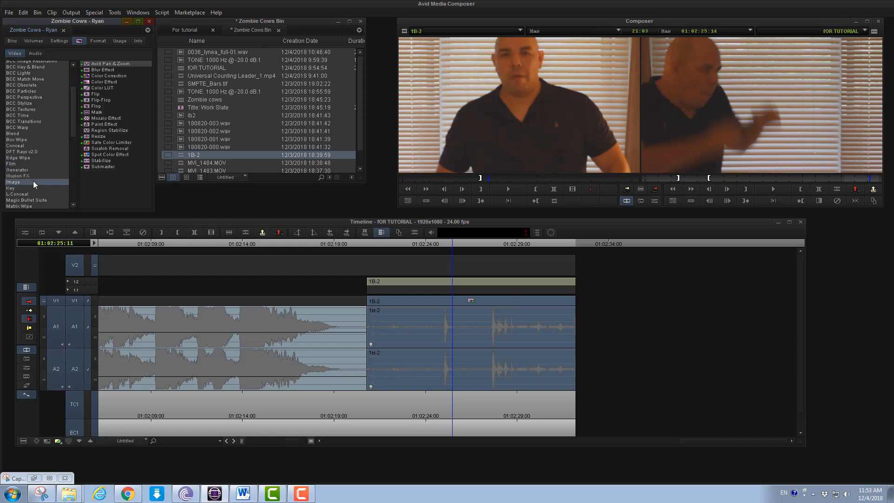
{"action": "left_click", "coordinate": [95, 94]}
{"action": "left_click_drag", "start_coordinate": [87, 97], "coordinate": [424, 302]}
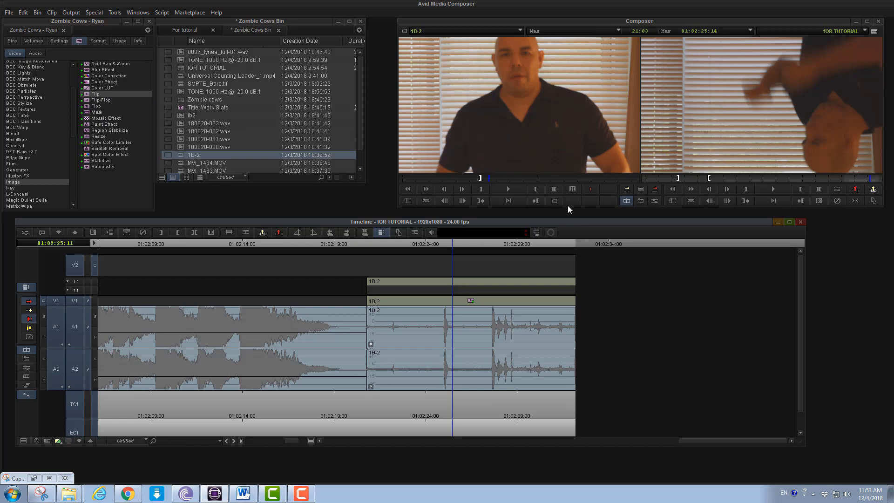
{"action": "left_click_drag", "start_coordinate": [424, 245], "coordinate": [468, 253]}
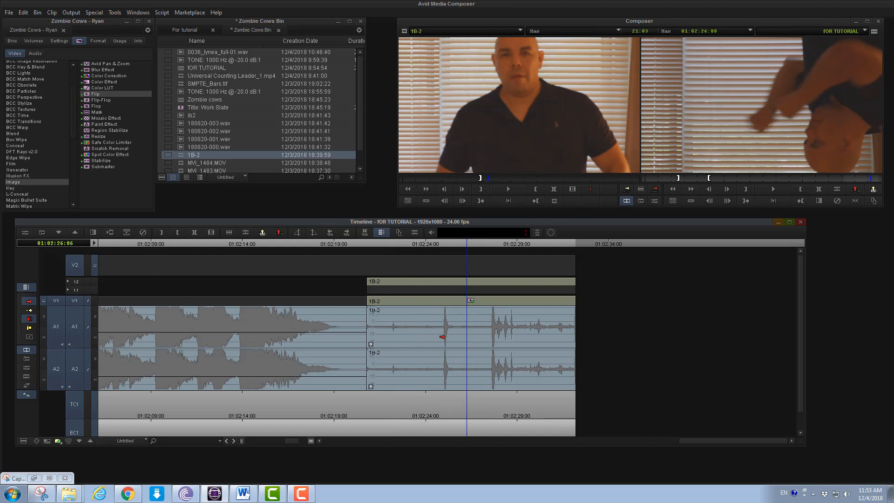
{"action": "double_click", "coordinate": [448, 302]}
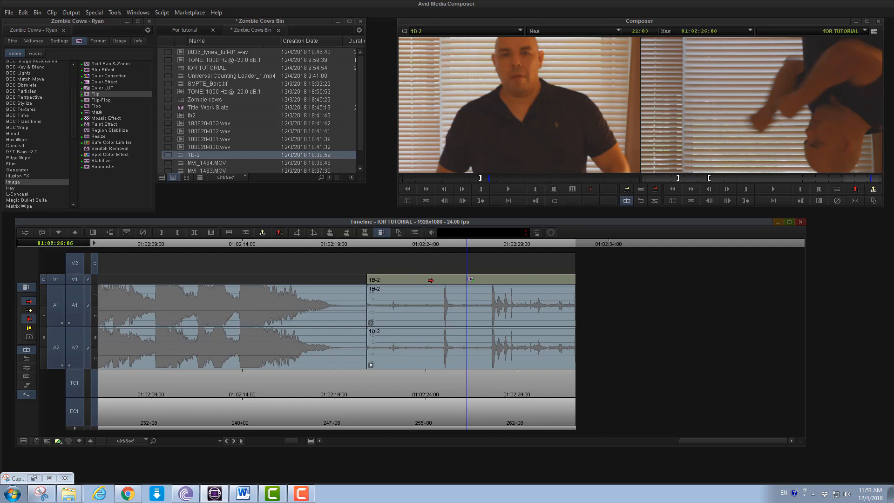
Reopen the effect nest of clip 1B-2, apply Color Correction to the nested clip, and step out of the nest.
{"action": "double_click", "coordinate": [431, 281]}
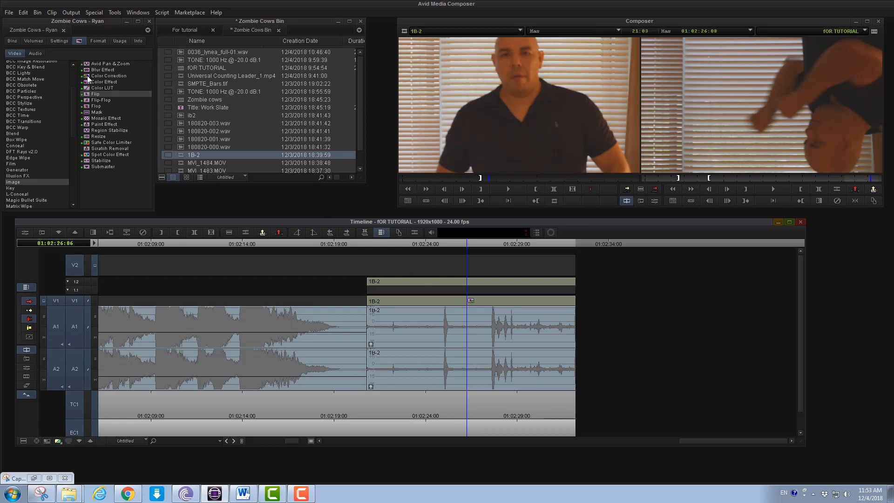
{"action": "left_click_drag", "start_coordinate": [88, 80], "coordinate": [426, 286]}
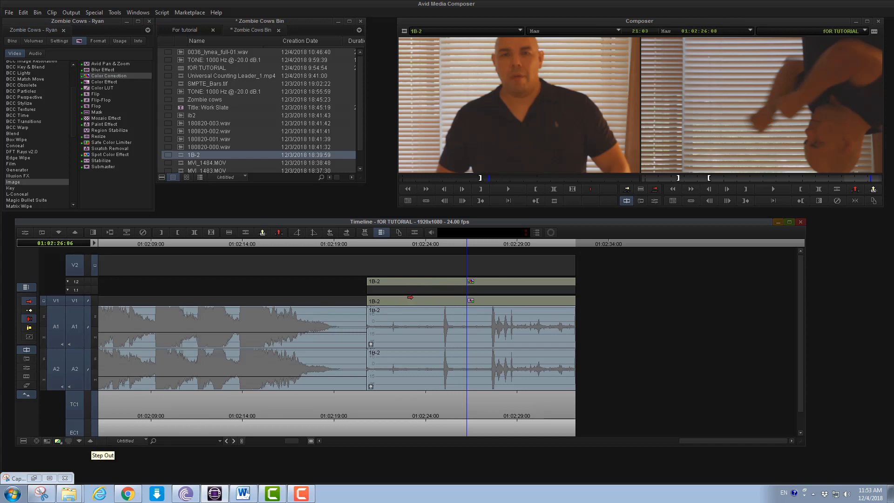
{"action": "left_click", "coordinate": [90, 440]}
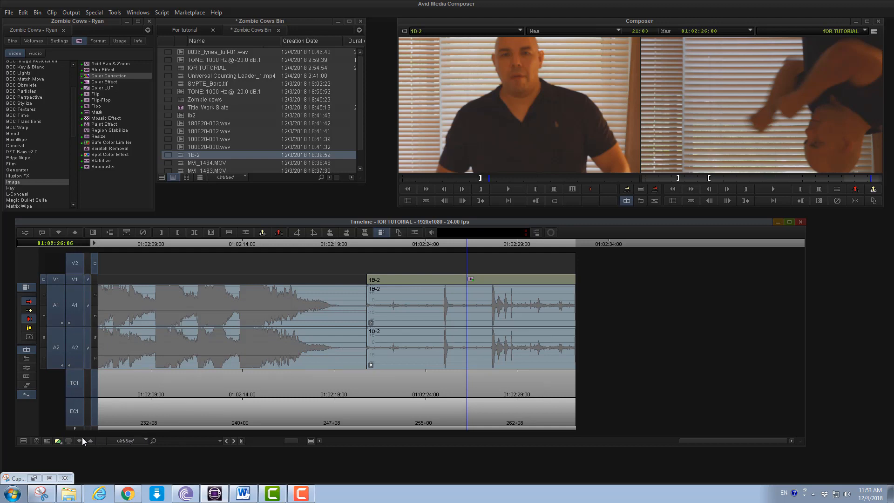
{"action": "left_click", "coordinate": [432, 243]}
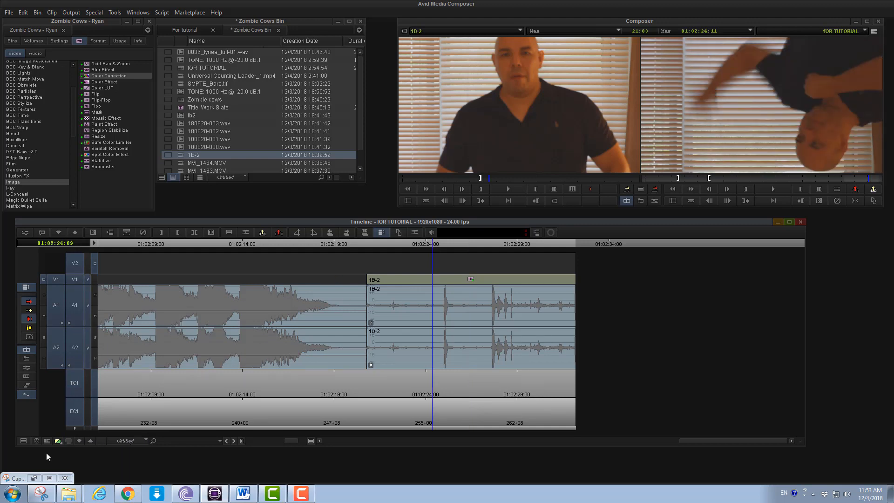
Step two levels into clip 1B-2's nest, apply Blur Effect to the innermost clip, and step back out to the main sequence.
{"action": "left_click", "coordinate": [82, 440]}
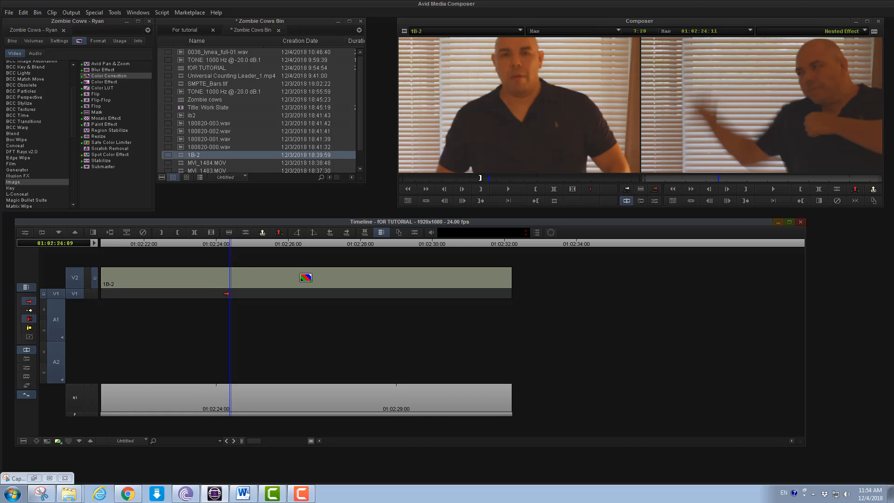
{"action": "left_click", "coordinate": [79, 441]}
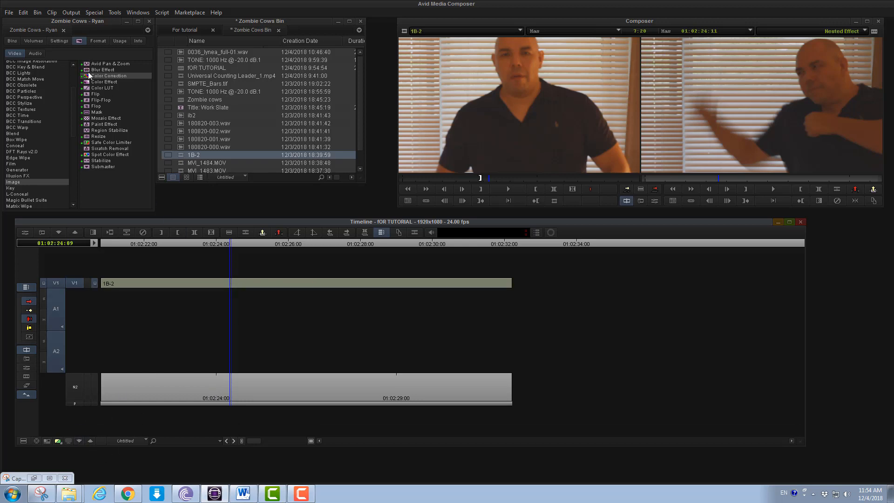
{"action": "left_click_drag", "start_coordinate": [90, 70], "coordinate": [213, 286]}
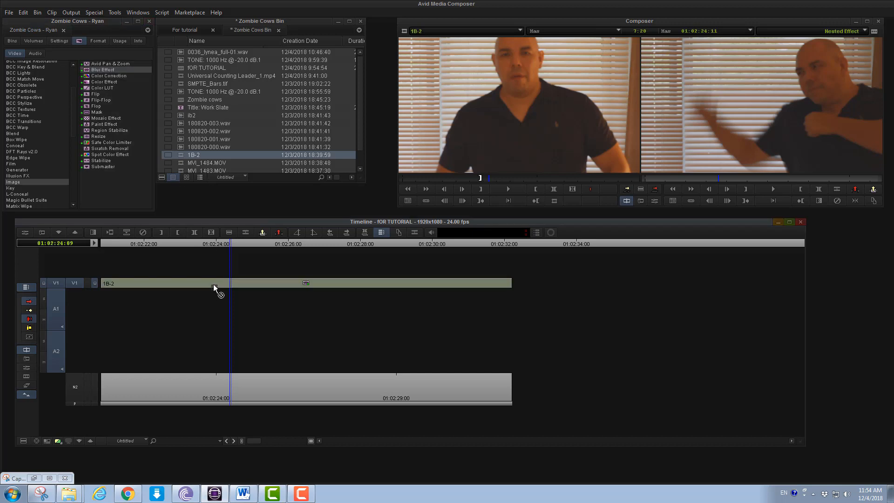
{"action": "left_click", "coordinate": [90, 442]}
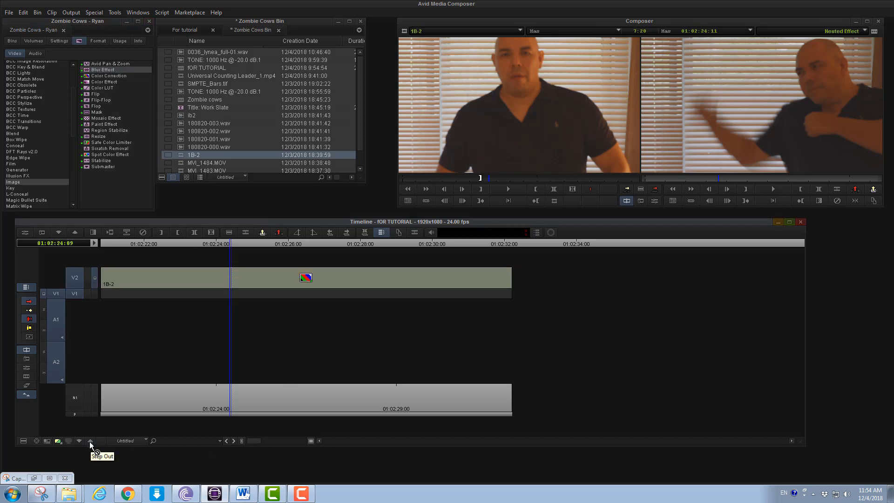
{"action": "left_click", "coordinate": [90, 441]}
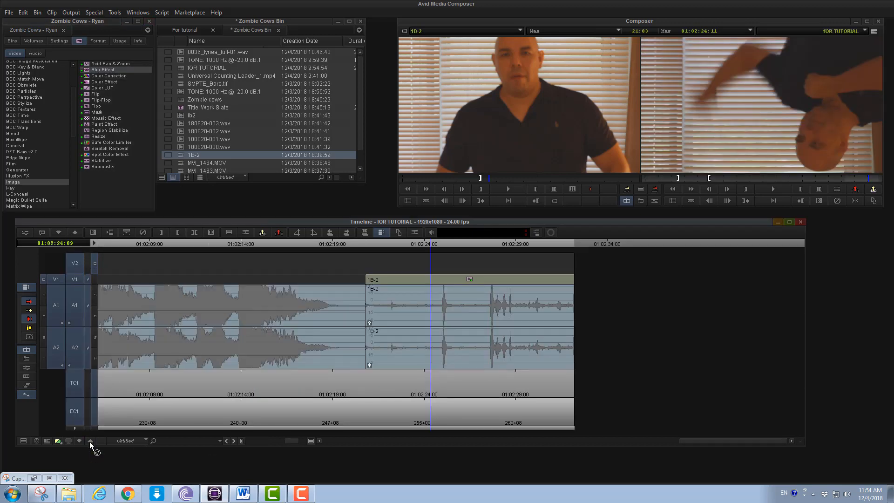
Expand clip 1B-2's effect nest in the timeline and open the nested Color Correction layer in the Effect Editor.
{"action": "double_click", "coordinate": [424, 280]}
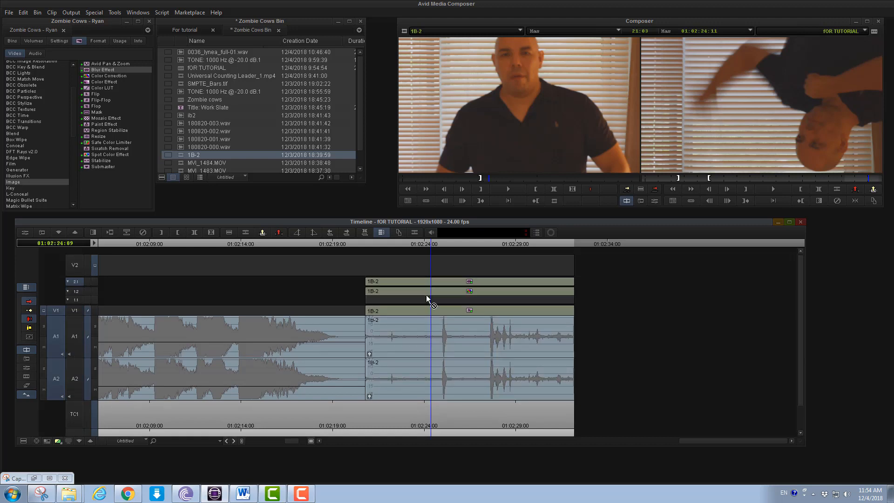
{"action": "left_click", "coordinate": [425, 282]}
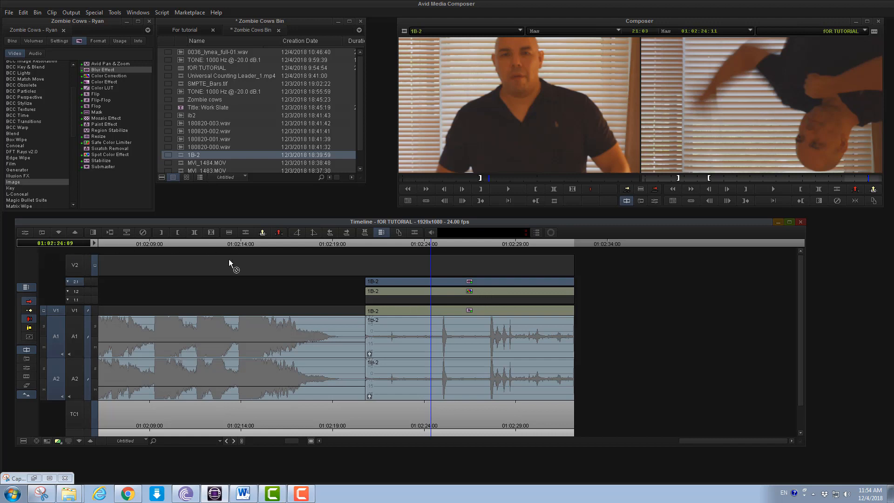
{"action": "left_click", "coordinate": [414, 292]}
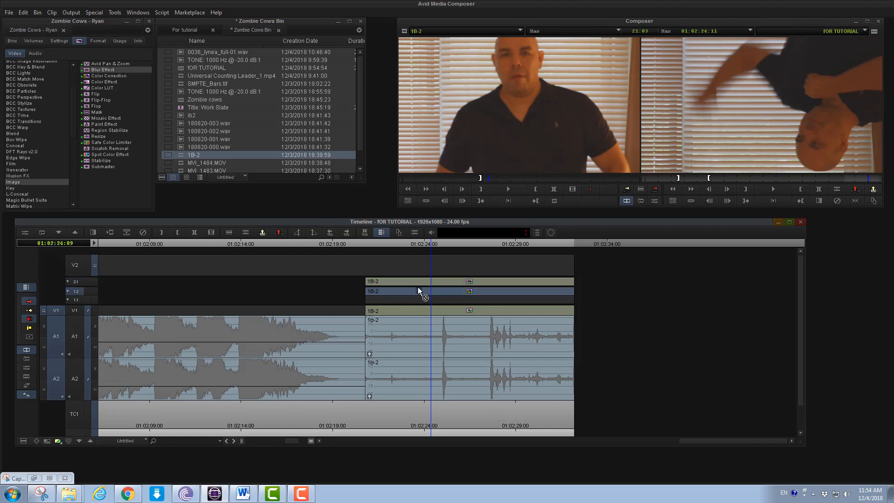
{"action": "left_click", "coordinate": [23, 233]}
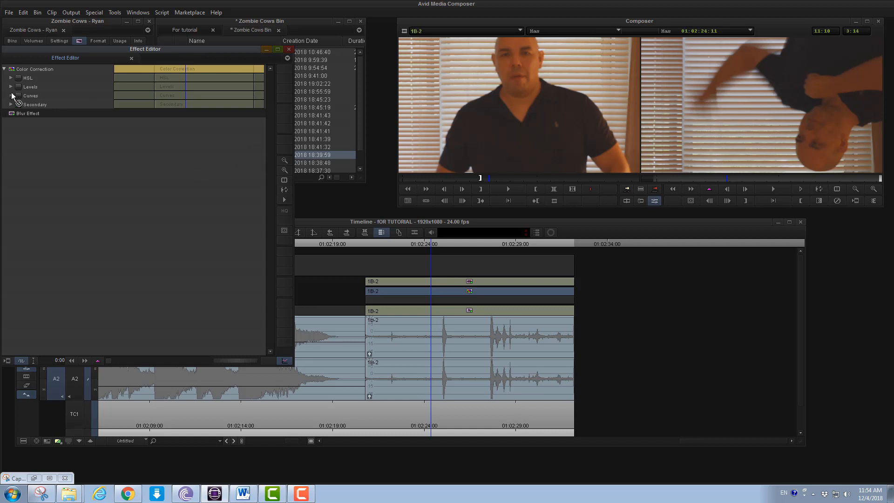
Set the Color Correction's HSL master Saturation to 0 and close the Effect Editor.
{"action": "left_click", "coordinate": [11, 77]}
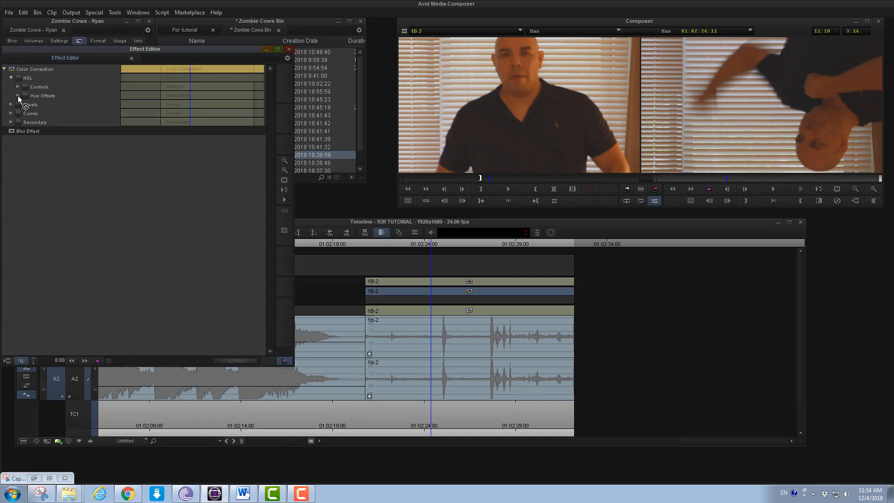
{"action": "left_click", "coordinate": [18, 96]}
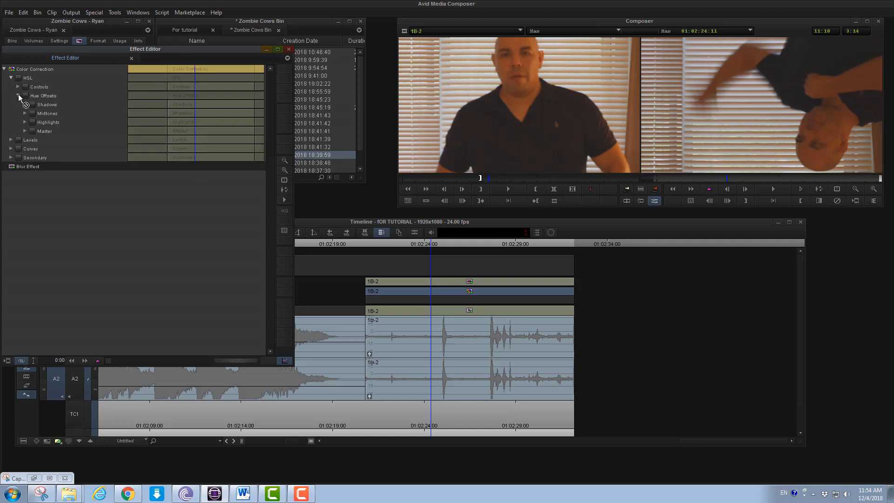
{"action": "left_click", "coordinate": [18, 87]}
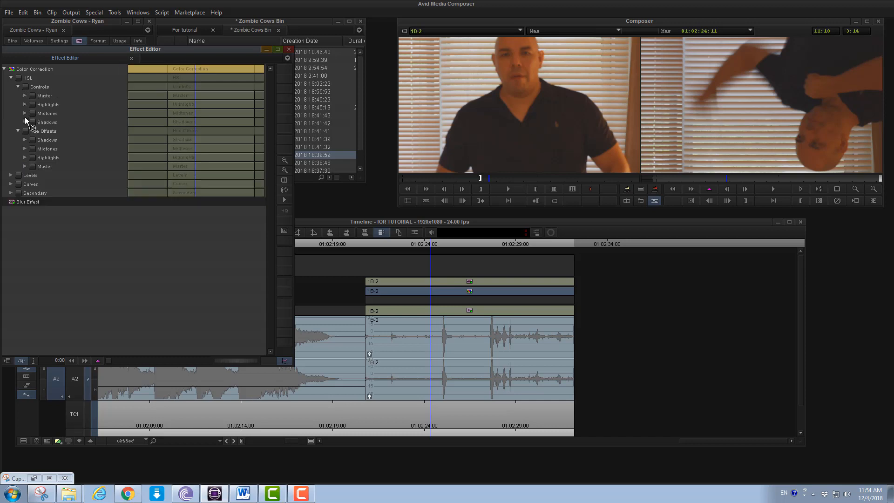
{"action": "left_click", "coordinate": [25, 95]}
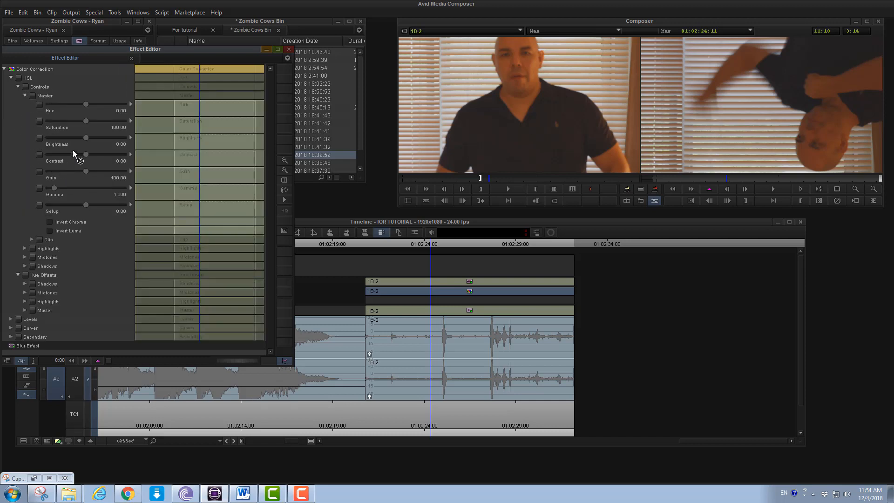
{"action": "left_click_drag", "start_coordinate": [86, 121], "coordinate": [21, 129]}
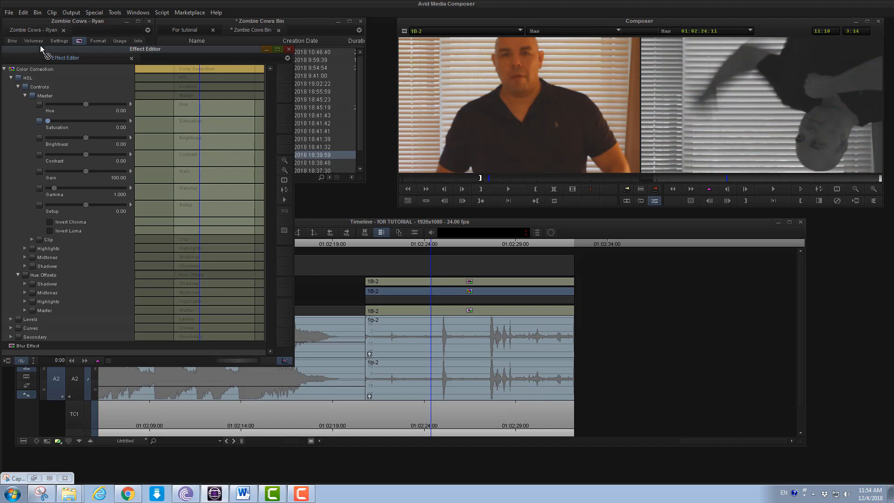
{"action": "left_click_drag", "start_coordinate": [41, 49], "coordinate": [88, 56]}
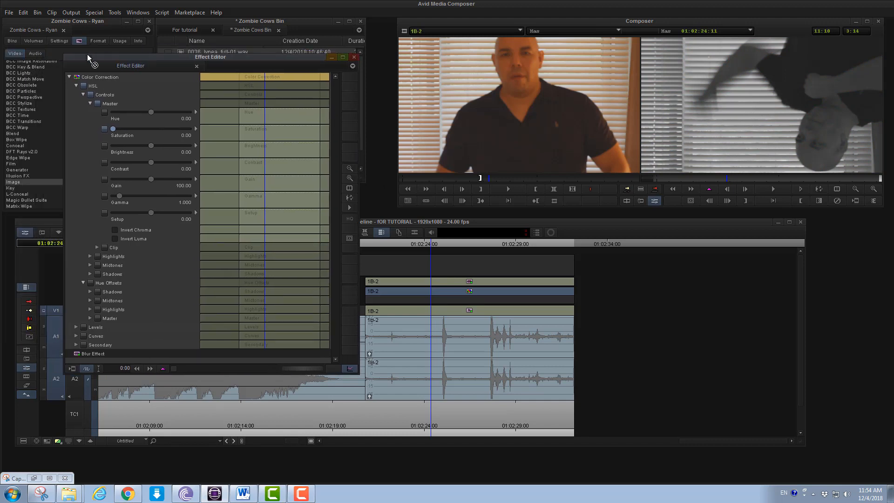
{"action": "left_click", "coordinate": [355, 58]}
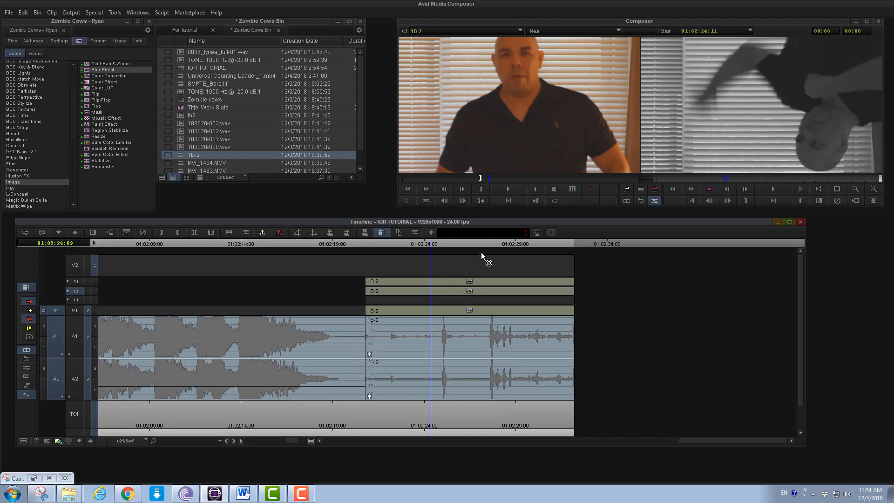
Open the nested Blur Effect in the Effect Editor and set its Acceleration to 33.
{"action": "left_click", "coordinate": [453, 281]}
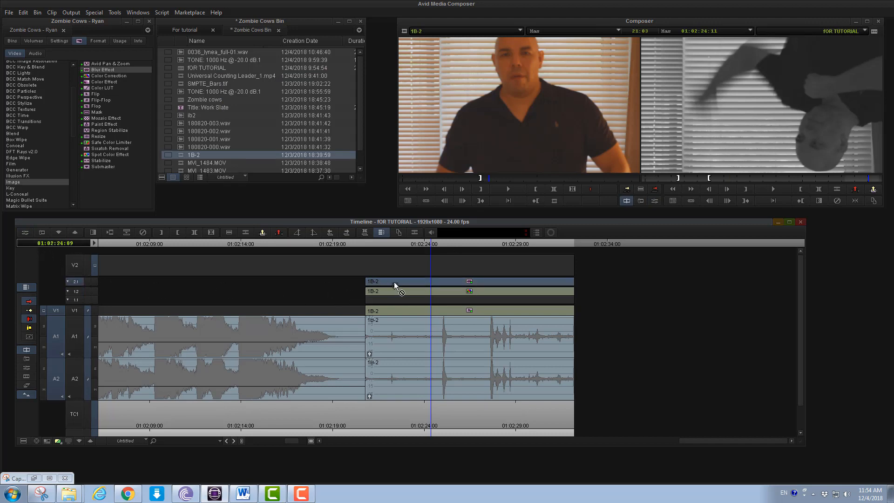
{"action": "left_click", "coordinate": [25, 232]}
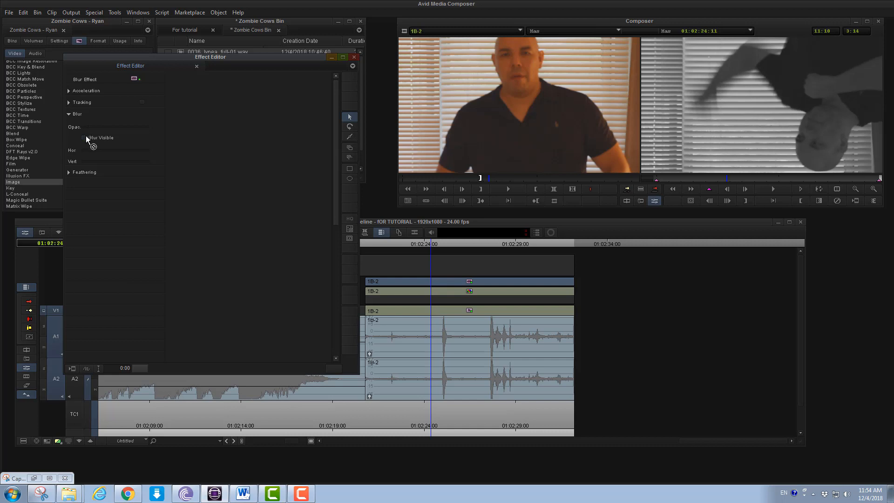
{"action": "left_click", "coordinate": [69, 90]}
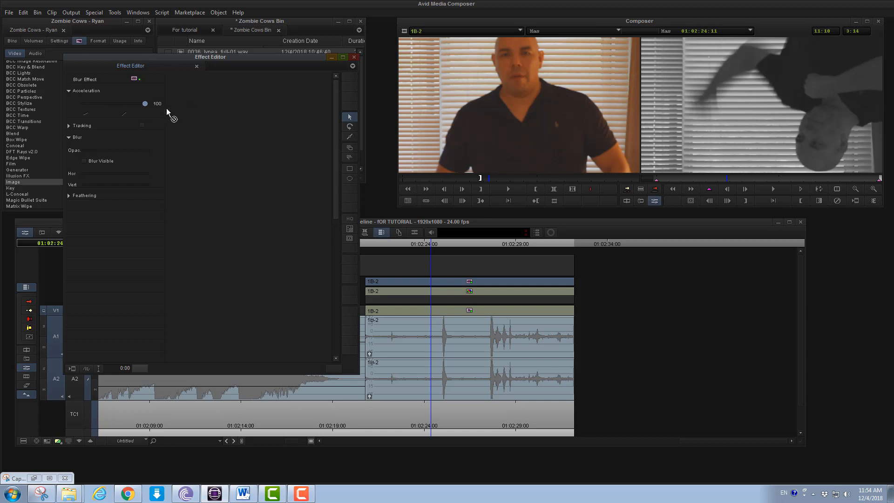
{"action": "left_click_drag", "start_coordinate": [167, 108], "coordinate": [107, 112]}
Examine the Blur Effect's Feathering, Blur and Tracking parameter groups and close the Effect Editor.
{"action": "left_click", "coordinate": [69, 196]}
{"action": "left_click", "coordinate": [68, 196]}
{"action": "left_click", "coordinate": [69, 137]}
{"action": "left_click", "coordinate": [69, 126]}
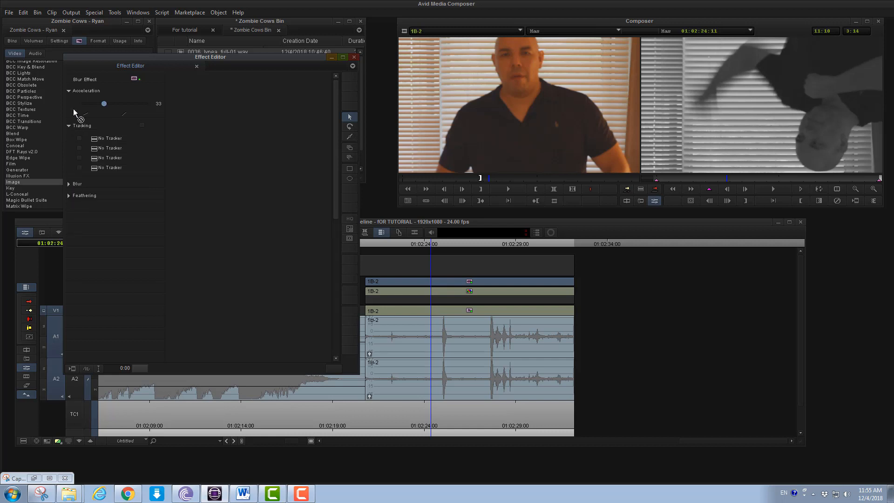
{"action": "left_click", "coordinate": [71, 89]}
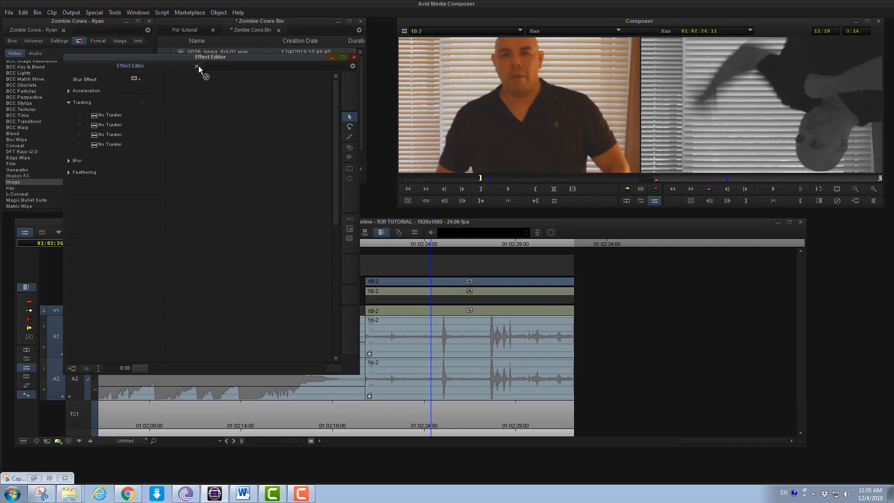
{"action": "left_click", "coordinate": [197, 66]}
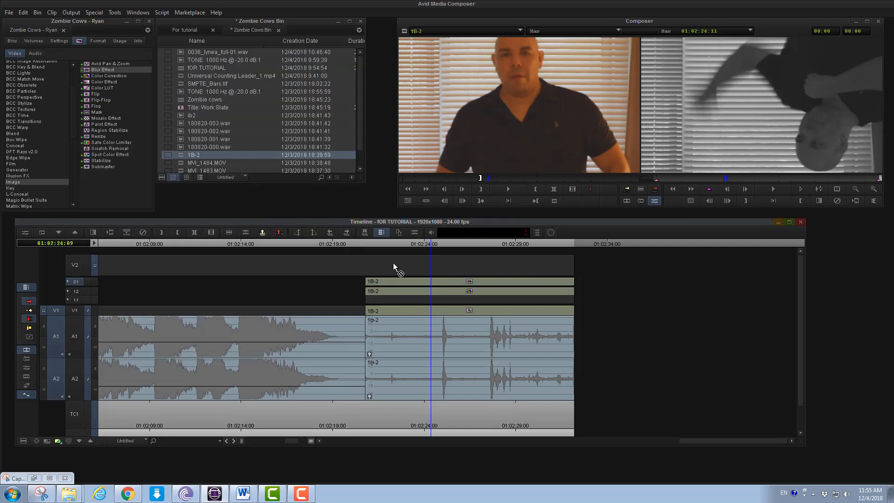
Remove the Blur Effect from the innermost layer of clip 1B-2 and apply Color Effect from the Image category there.
{"action": "left_click", "coordinate": [465, 282]}
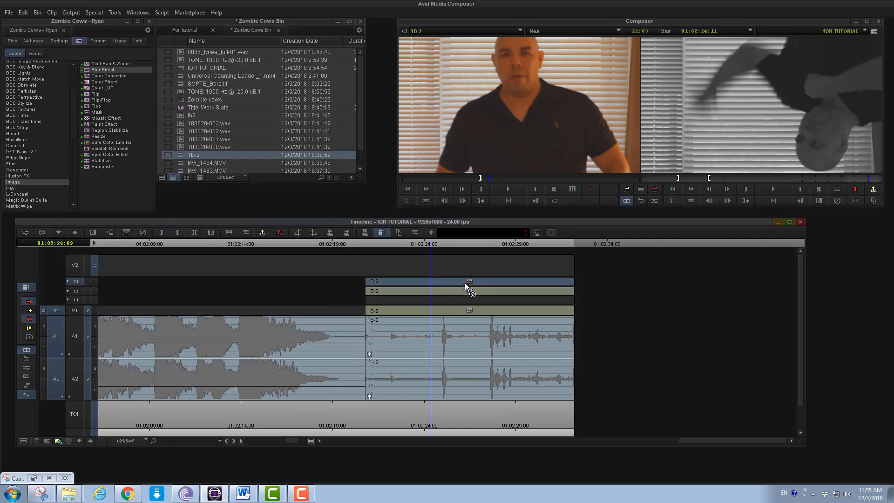
{"action": "left_click", "coordinate": [145, 234]}
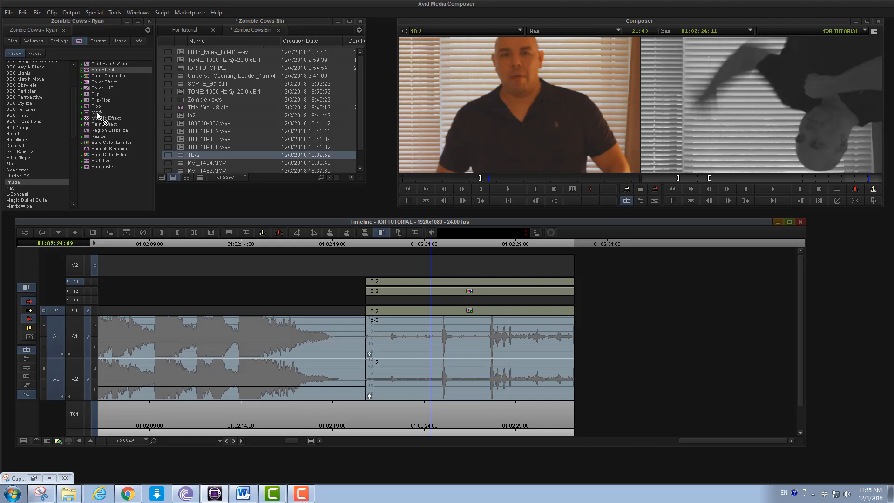
{"action": "left_click", "coordinate": [97, 137]}
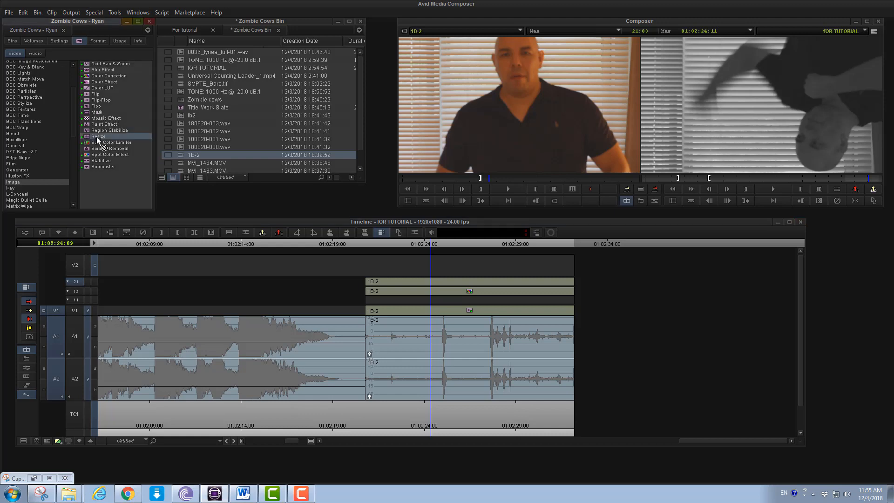
{"action": "left_click", "coordinate": [101, 88]}
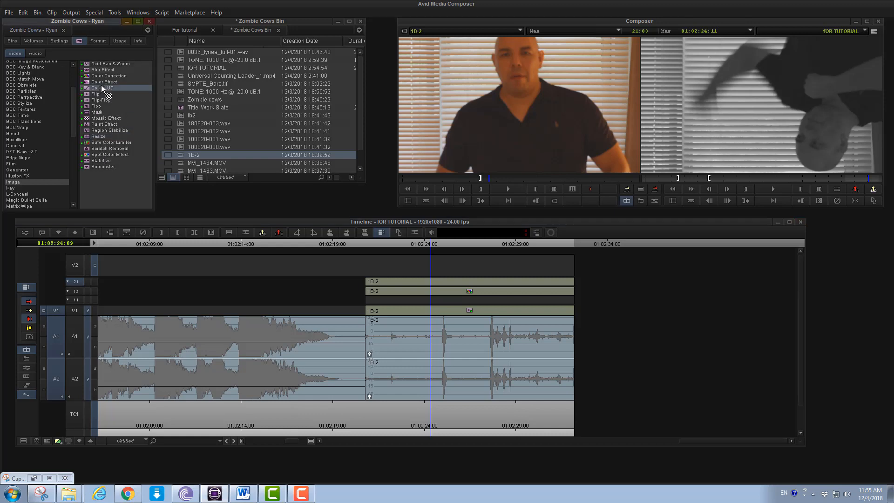
{"action": "left_click", "coordinate": [101, 82]}
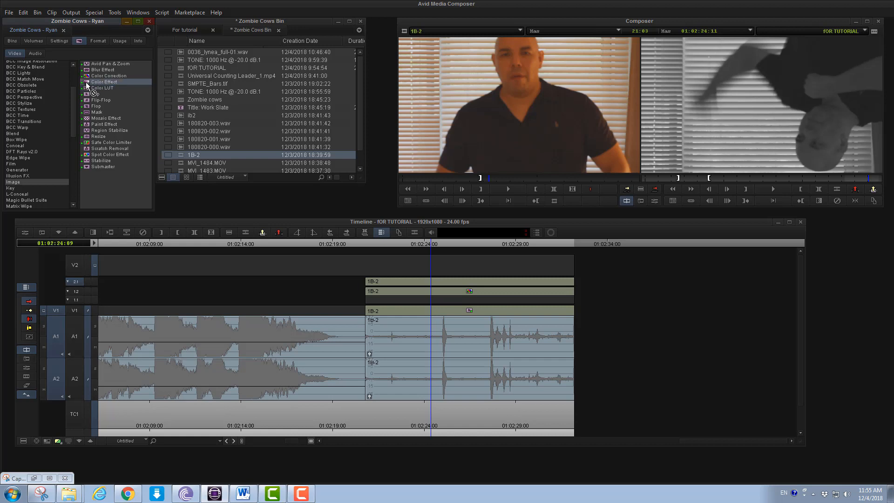
{"action": "left_click_drag", "start_coordinate": [87, 85], "coordinate": [410, 280]}
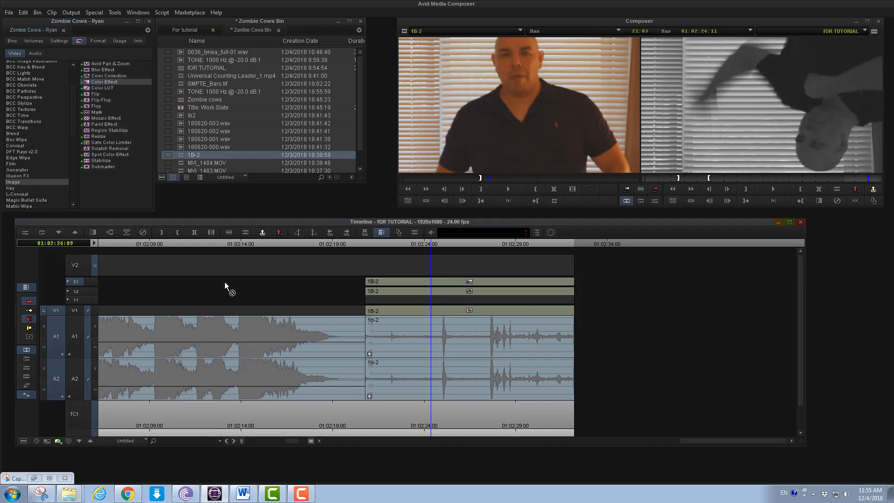
Set the nested Color Effect's Luma Adjust brightness to -54 in the Effect Editor and close it.
{"action": "left_click", "coordinate": [421, 281]}
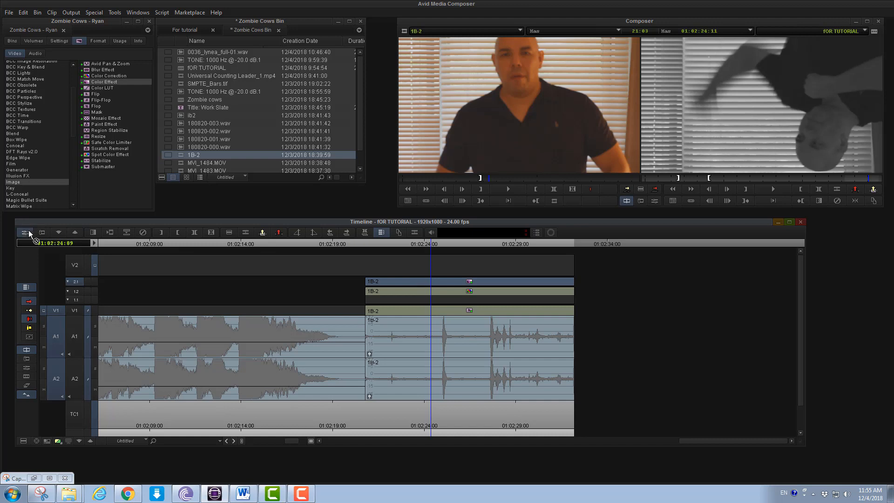
{"action": "left_click", "coordinate": [28, 231]}
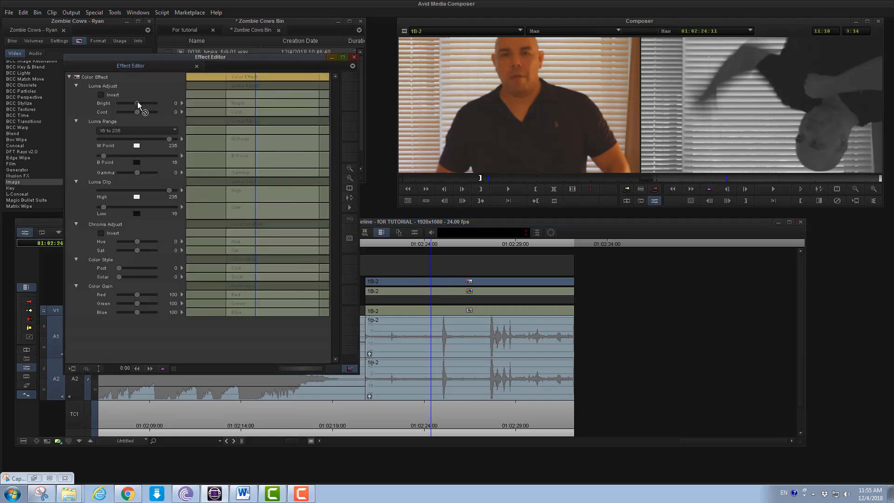
{"action": "left_click_drag", "start_coordinate": [147, 105], "coordinate": [130, 111]}
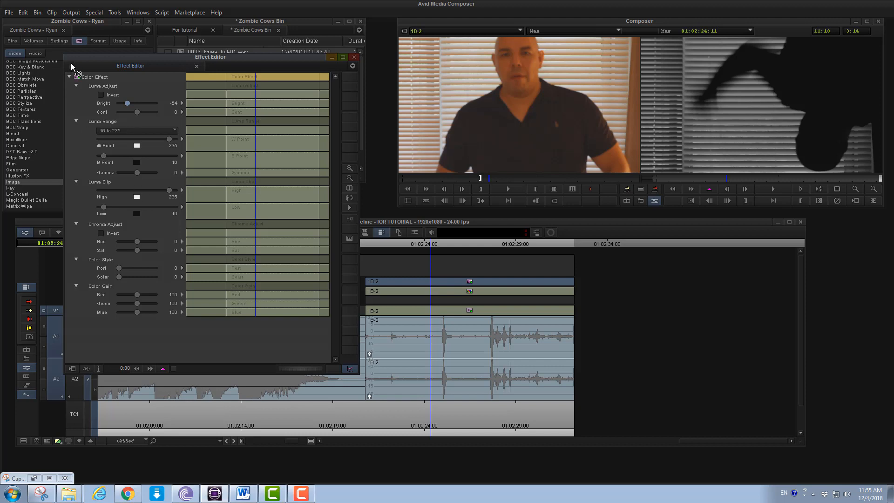
{"action": "left_click", "coordinate": [354, 57]}
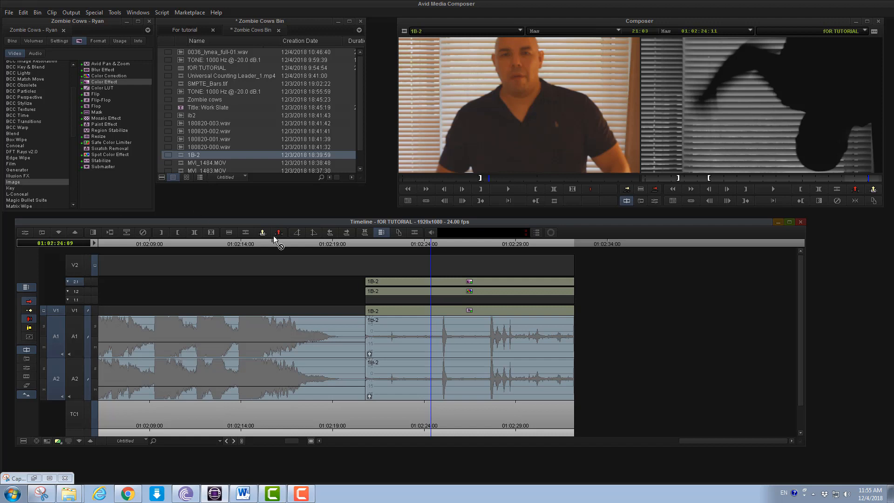
Scrub forward through clip 1B-2 to check the combined effects, and look through the BCC Textures and Image effect categories.
{"action": "left_click_drag", "start_coordinate": [384, 243], "coordinate": [467, 264]}
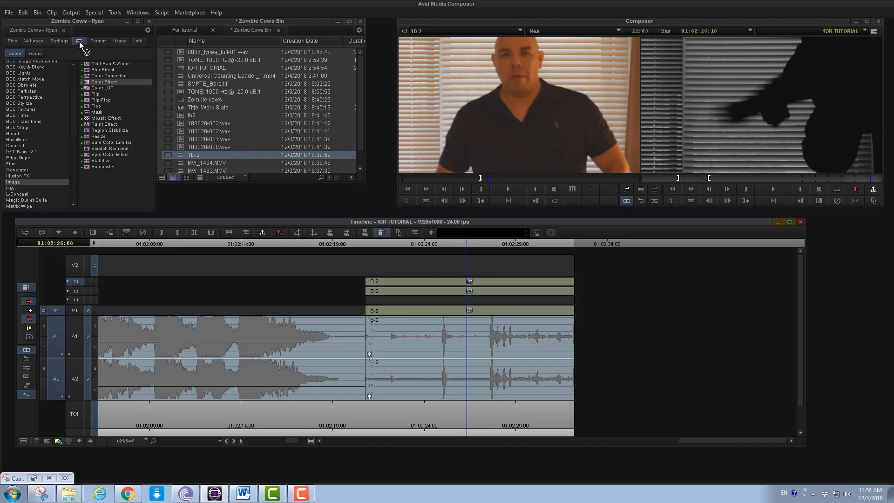
{"action": "left_click", "coordinate": [22, 109]}
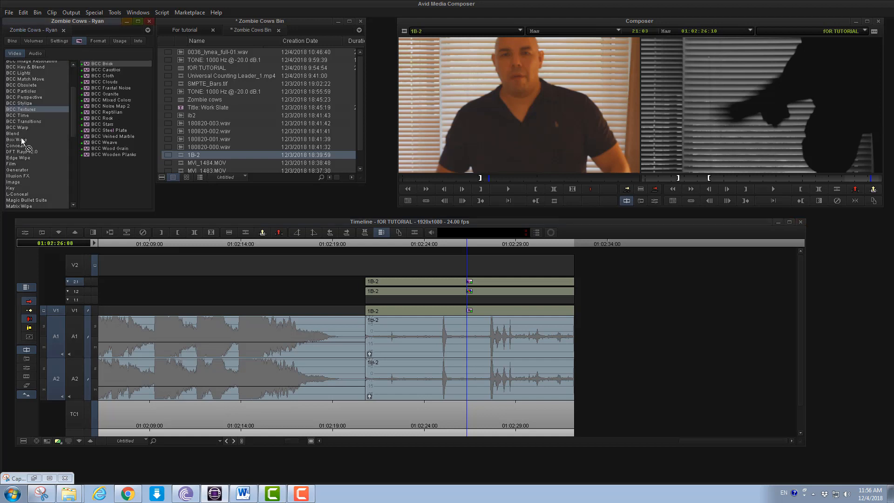
{"action": "left_click", "coordinate": [26, 182]}
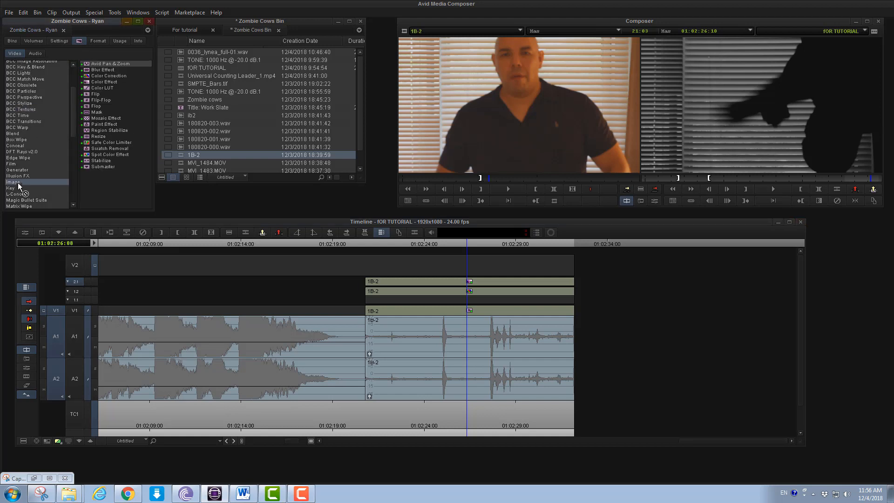
Look through the audio effect categories and return to the video effects.
{"action": "left_click", "coordinate": [35, 53]}
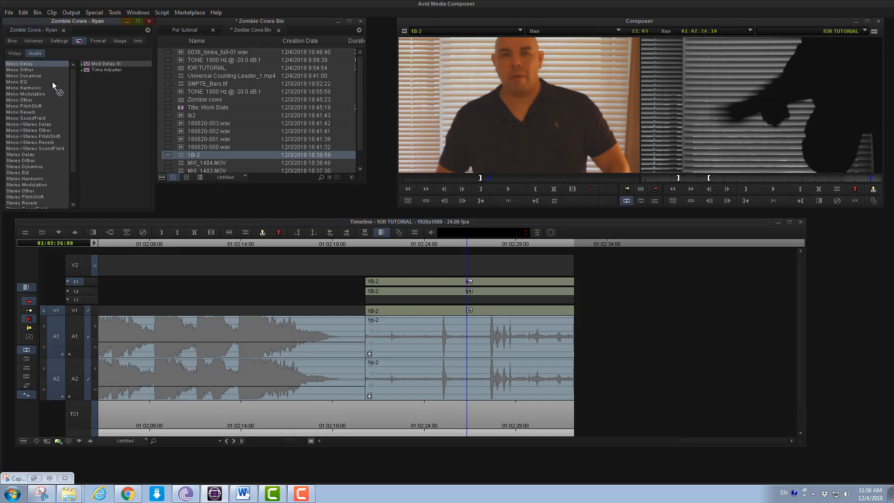
{"action": "left_click", "coordinate": [15, 53]}
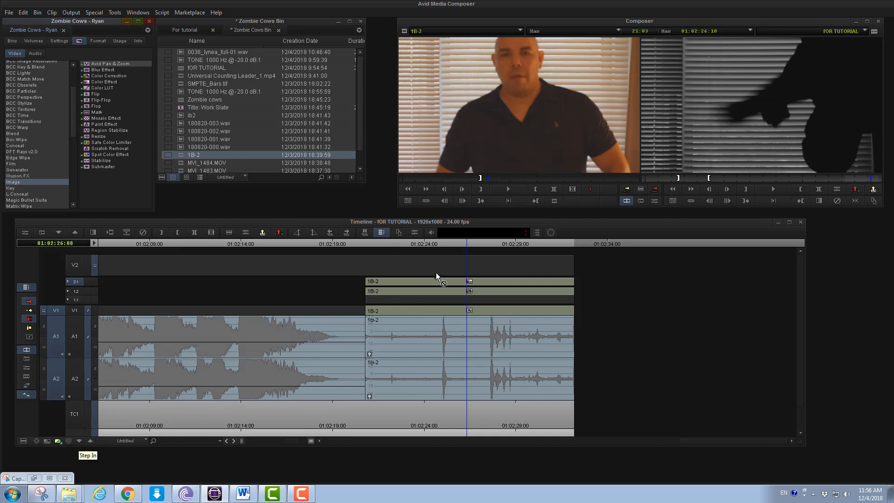
Remove the nested Color Correction and Color Effect from clip 1B-2, collapse its layers and check the picture at an earlier frame.
{"action": "double_click", "coordinate": [422, 311]}
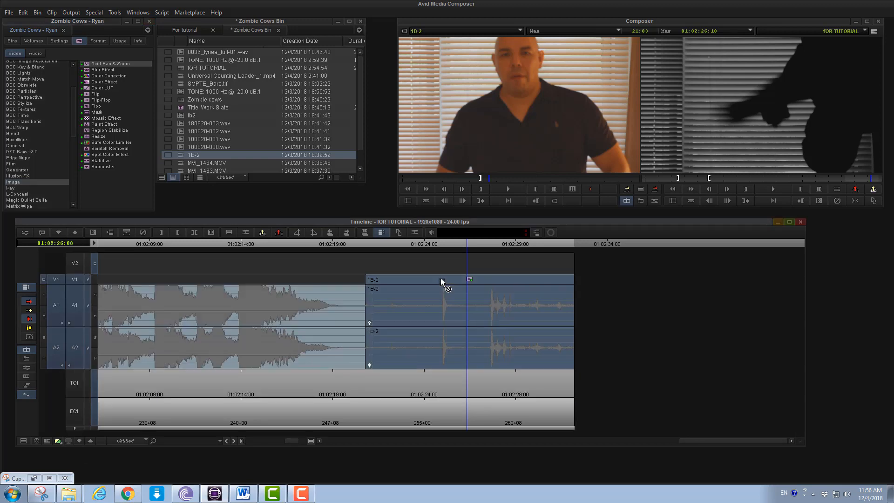
{"action": "double_click", "coordinate": [440, 278]}
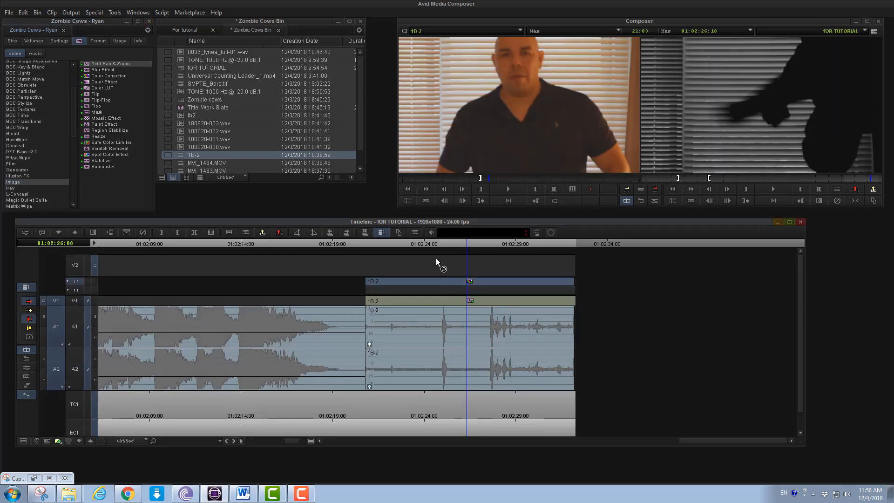
{"action": "left_click", "coordinate": [469, 244]}
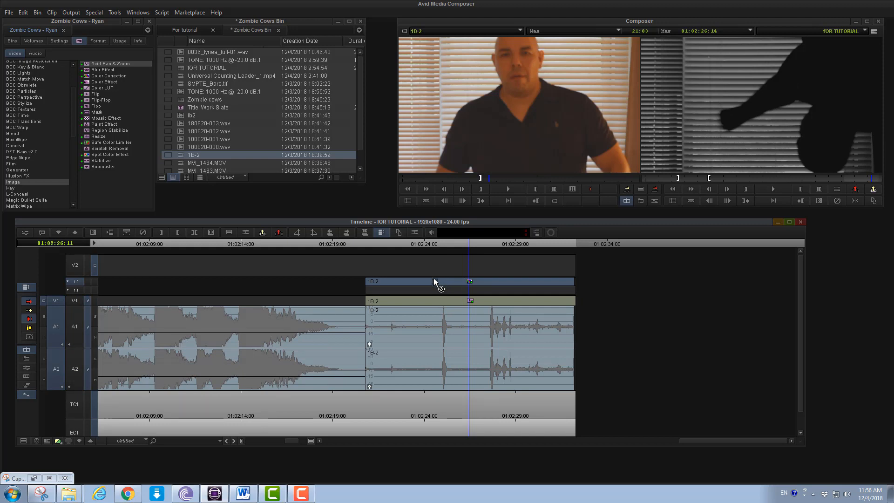
{"action": "left_click", "coordinate": [142, 234]}
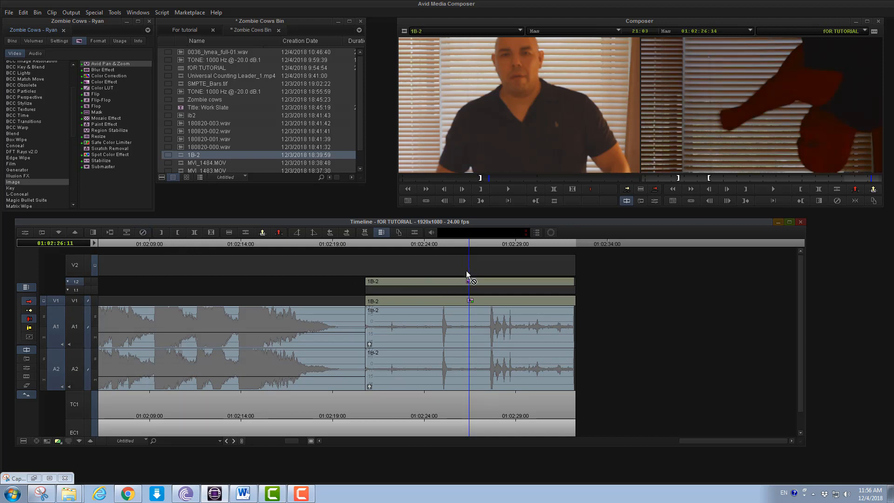
{"action": "left_click", "coordinate": [457, 282]}
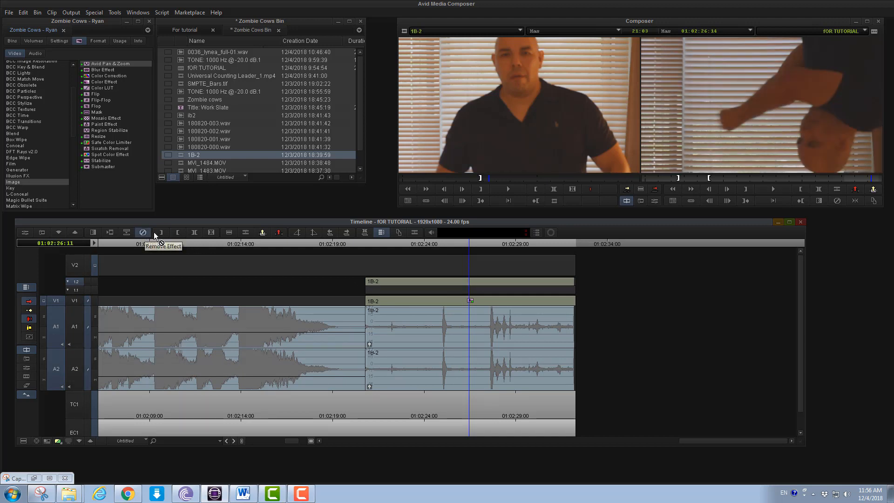
{"action": "double_click", "coordinate": [416, 300]}
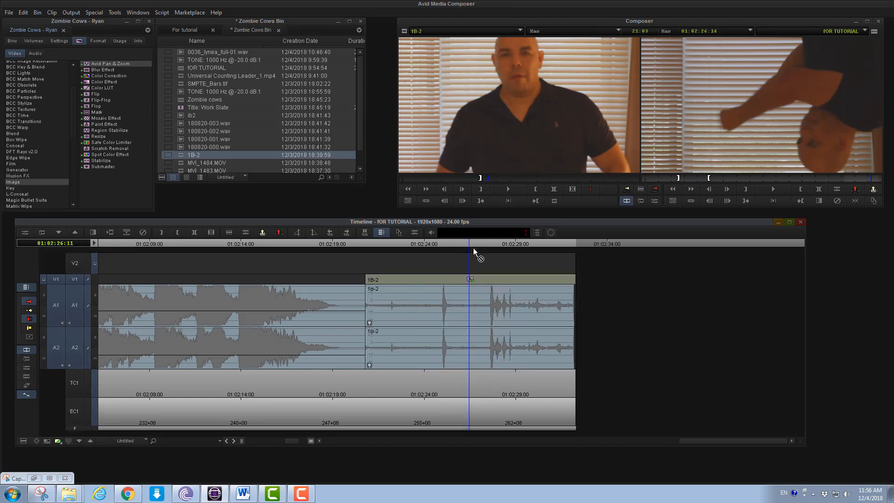
{"action": "left_click", "coordinate": [459, 244]}
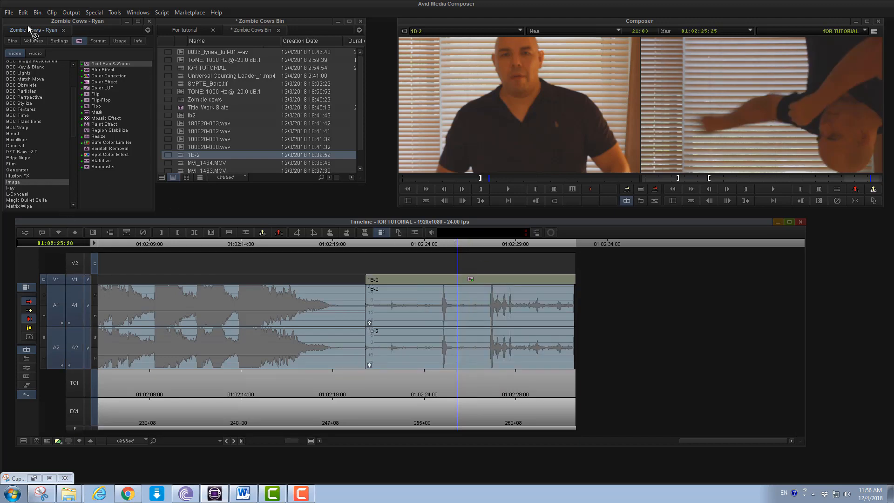
Create a new bin named Effects in the project and move its window beside the clips in the timeline.
{"action": "left_click", "coordinate": [16, 38]}
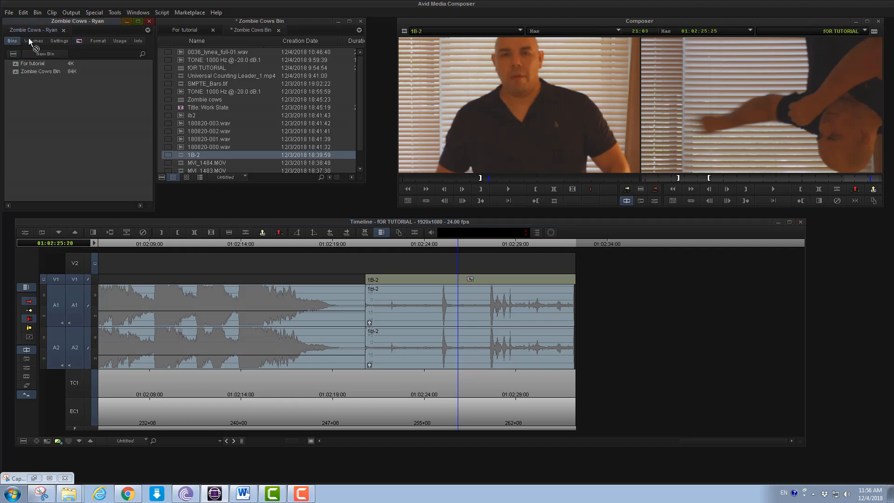
{"action": "left_click", "coordinate": [49, 54]}
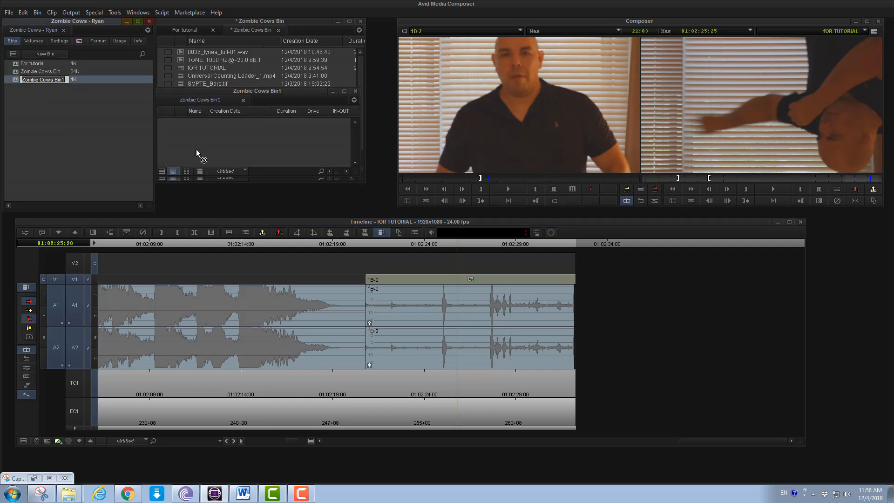
{"action": "type", "text": "Effects"}
{"action": "key", "text": "Return"}
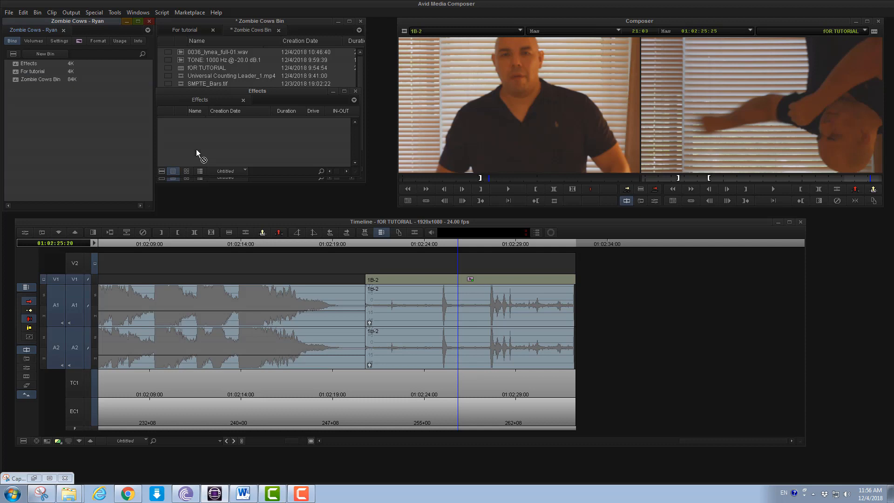
{"action": "double_click", "coordinate": [15, 64]}
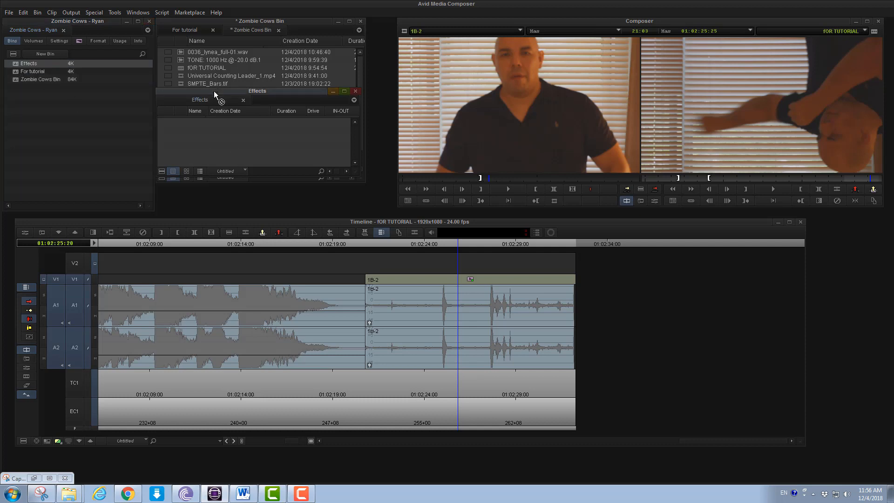
{"action": "left_click_drag", "start_coordinate": [214, 91], "coordinate": [722, 247]}
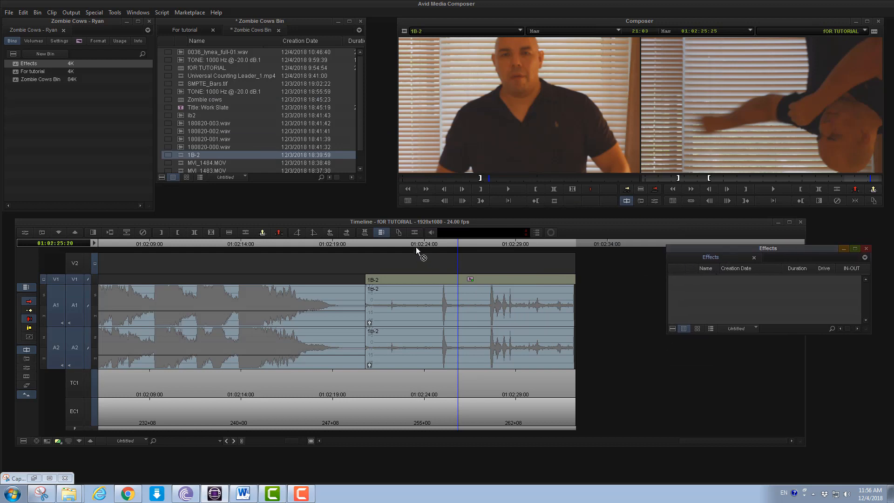
Apply Color Correction from the Image category to the nested layer inside clip 1B-2's Flip effect.
{"action": "left_click", "coordinate": [414, 242]}
{"action": "double_click", "coordinate": [402, 279]}
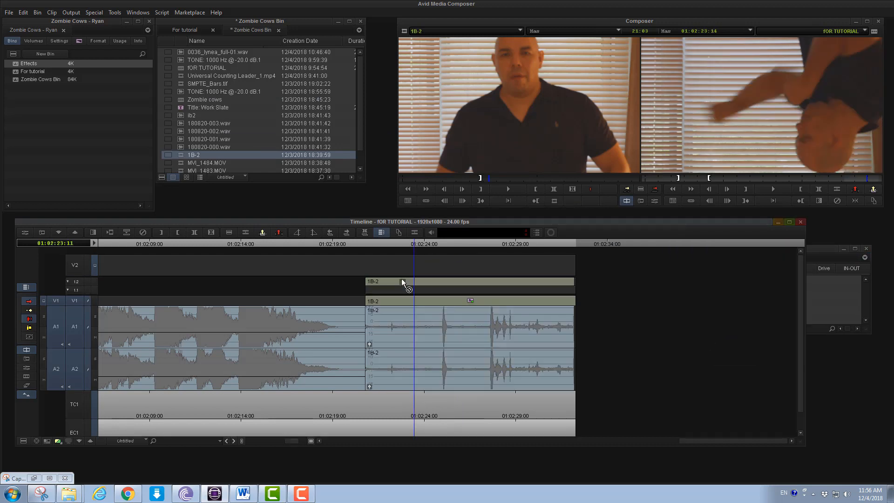
{"action": "left_click", "coordinate": [79, 42]}
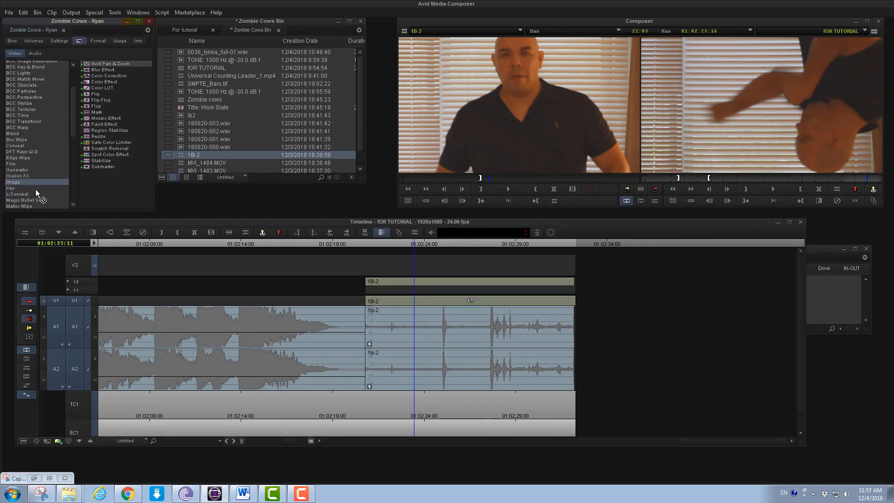
{"action": "left_click", "coordinate": [26, 164]}
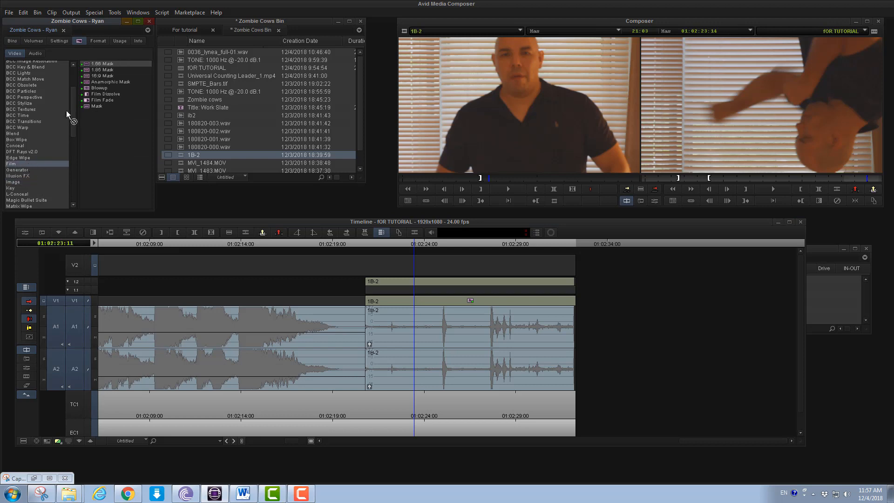
{"action": "left_click", "coordinate": [28, 170]}
{"action": "left_click", "coordinate": [26, 183]}
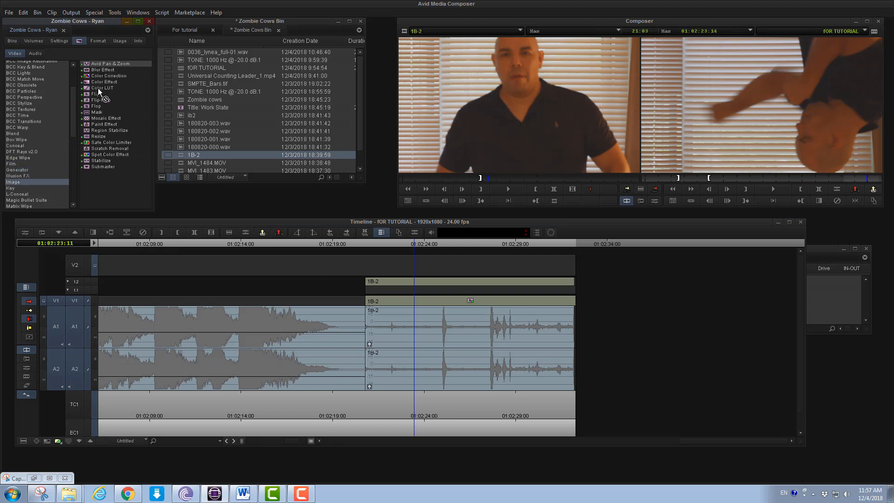
{"action": "left_click", "coordinate": [100, 75]}
{"action": "left_click_drag", "start_coordinate": [86, 74], "coordinate": [390, 282]}
{"action": "left_click", "coordinate": [397, 242]}
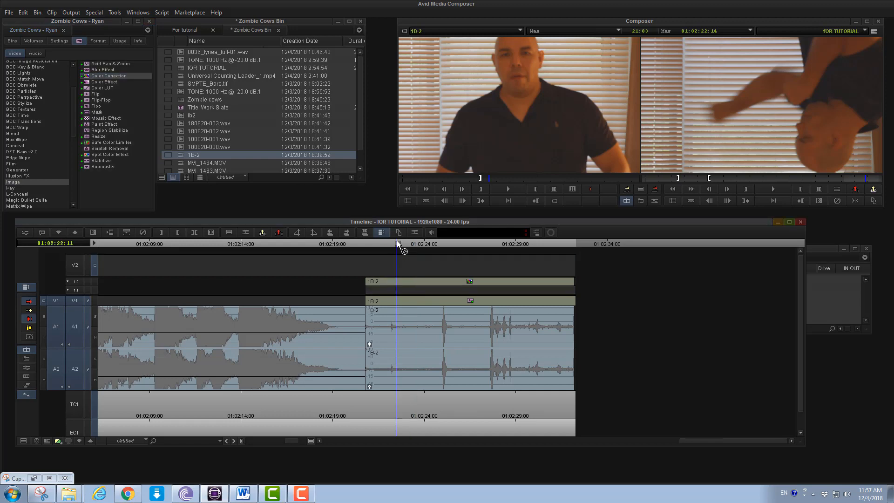
Set the nested Color Correction's HSL Master Saturation to 0 in the Effect Editor.
{"action": "left_click", "coordinate": [385, 282]}
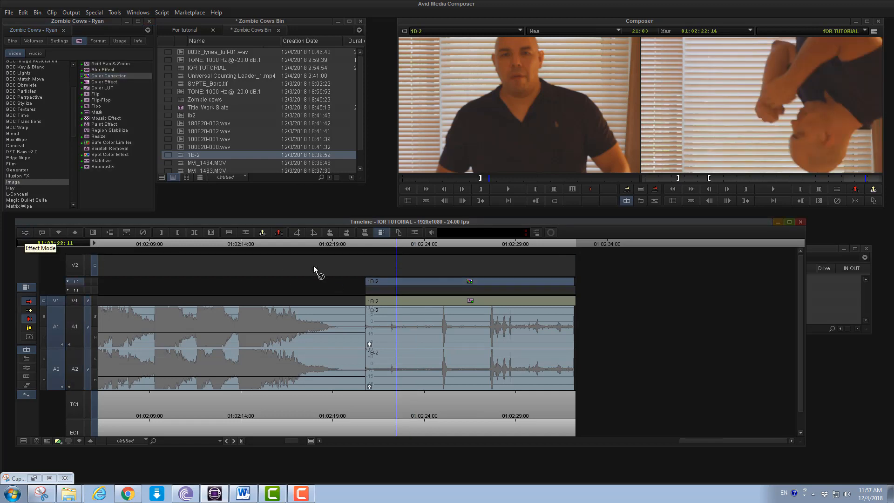
{"action": "left_click", "coordinate": [26, 233]}
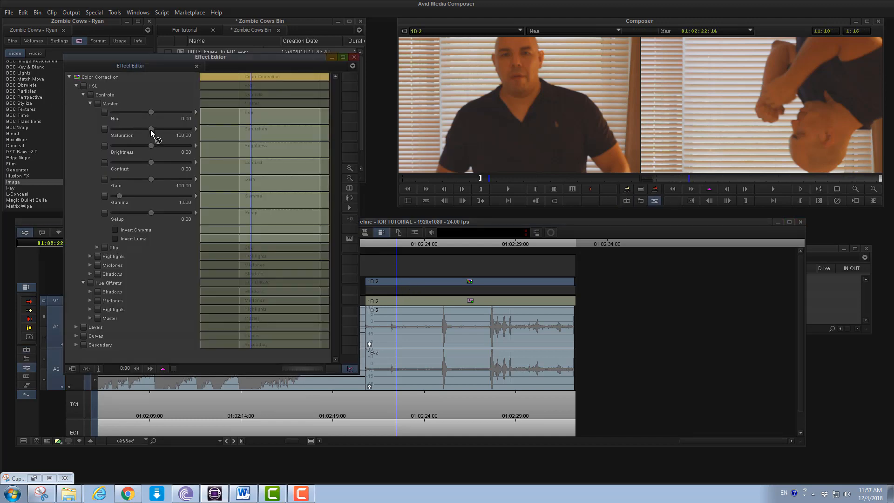
{"action": "left_click_drag", "start_coordinate": [151, 129], "coordinate": [94, 133]}
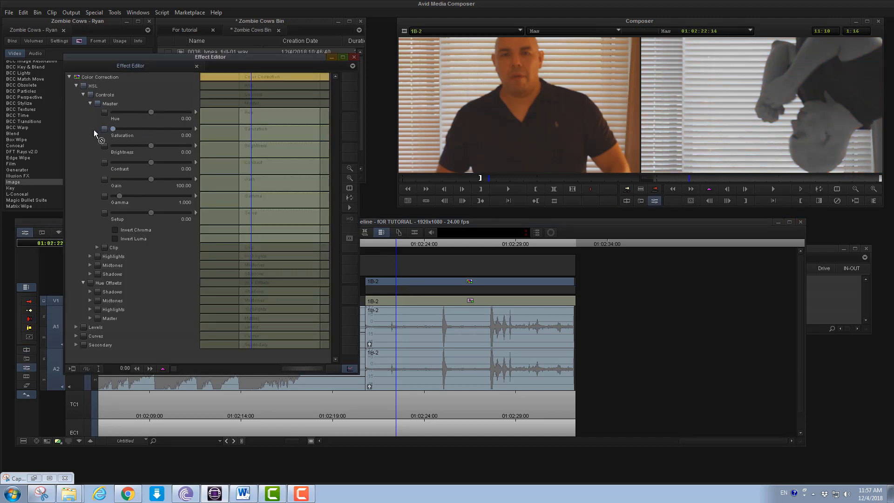
Save the adjusted Color Correction as a template in the Effects bin and close the Effect Editor.
{"action": "left_click", "coordinate": [841, 296]}
{"action": "left_click_drag", "start_coordinate": [723, 252], "coordinate": [742, 213]}
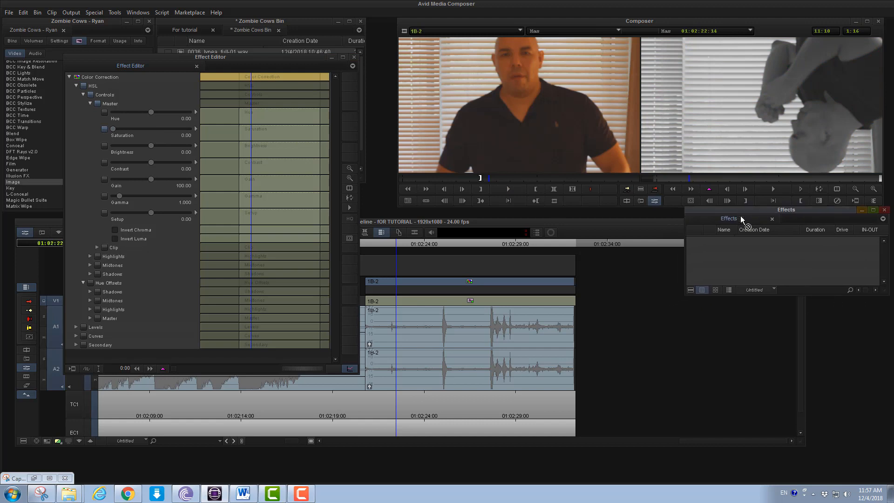
{"action": "left_click_drag", "start_coordinate": [77, 76], "coordinate": [639, 102]}
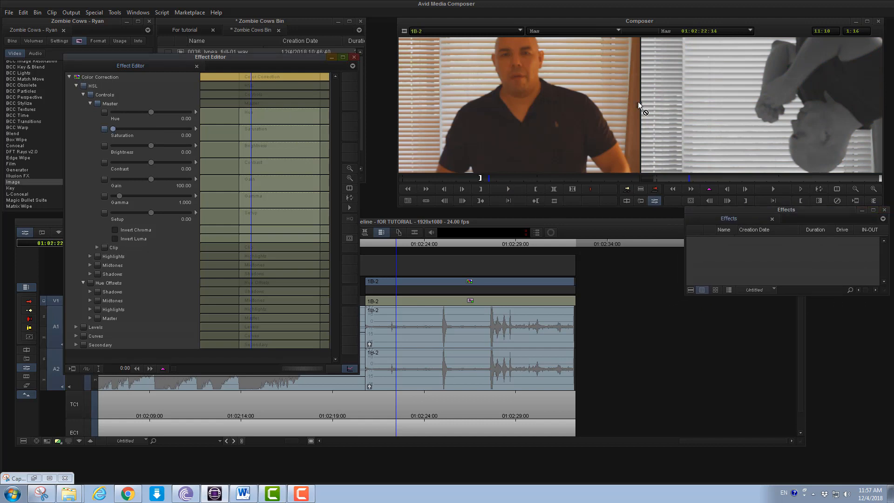
{"action": "left_click_drag", "start_coordinate": [762, 267], "coordinate": [762, 268]}
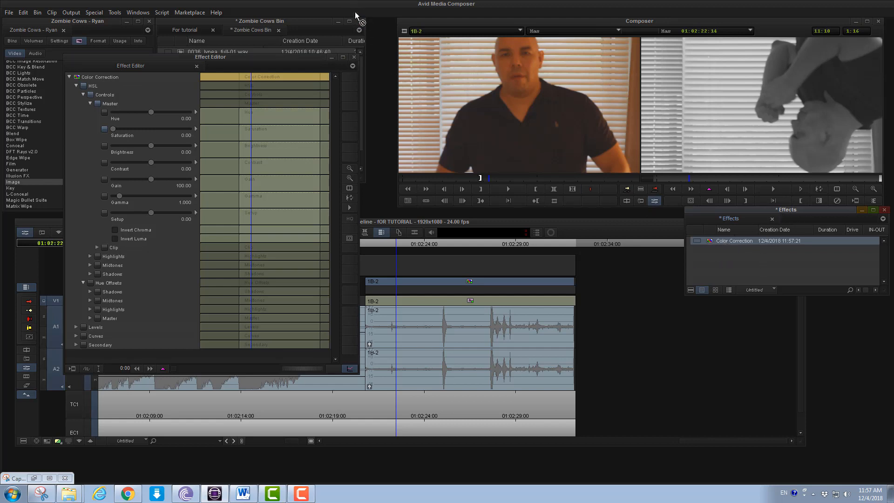
{"action": "left_click", "coordinate": [354, 57]}
Load MVI_1484.MOV from the Zombie Cows Bin, edit it into V1 directly after clip 1B-2 and park the playhead on it.
{"action": "left_click", "coordinate": [406, 300]}
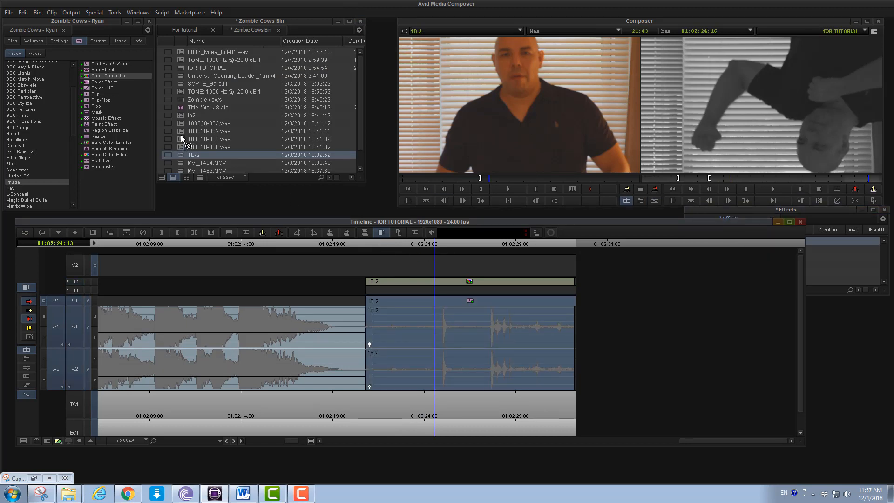
{"action": "double_click", "coordinate": [181, 164]}
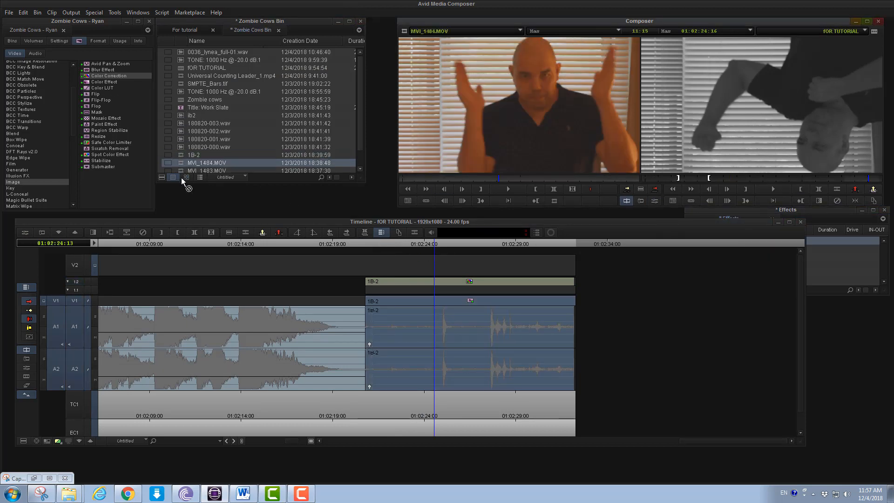
{"action": "left_click_drag", "start_coordinate": [182, 179], "coordinate": [605, 301]}
{"action": "left_click_drag", "start_coordinate": [589, 244], "coordinate": [607, 246]}
Apply the saved Color Correction template from the Effects bin to MVI_1484.MOV and scrub forward through the clip to check it.
{"action": "left_click", "coordinate": [837, 257]}
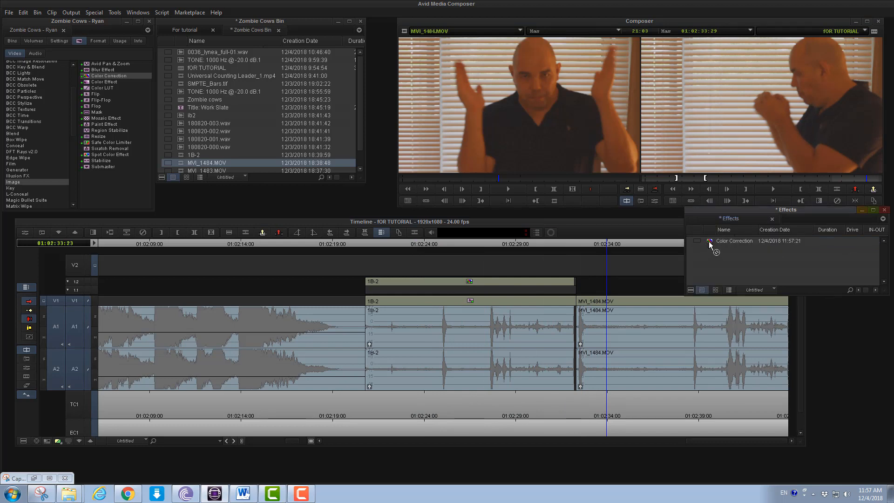
{"action": "left_click_drag", "start_coordinate": [710, 242], "coordinate": [635, 302]}
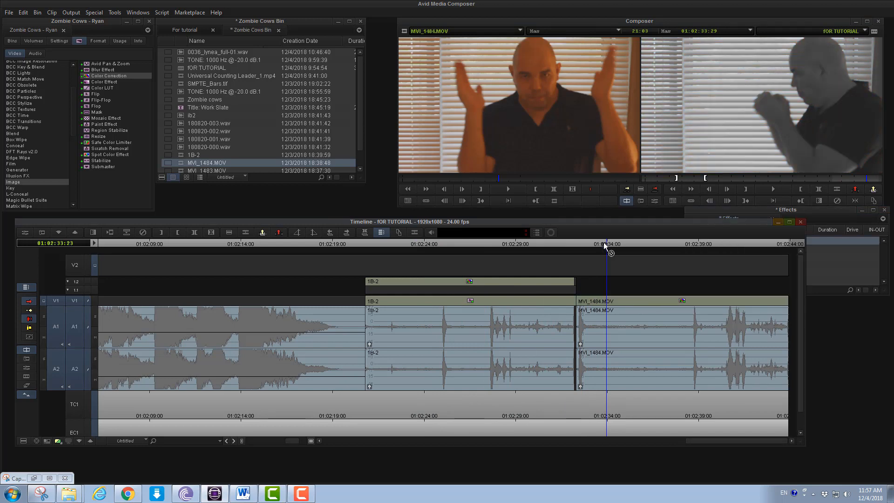
{"action": "left_click_drag", "start_coordinate": [604, 244], "coordinate": [640, 265]}
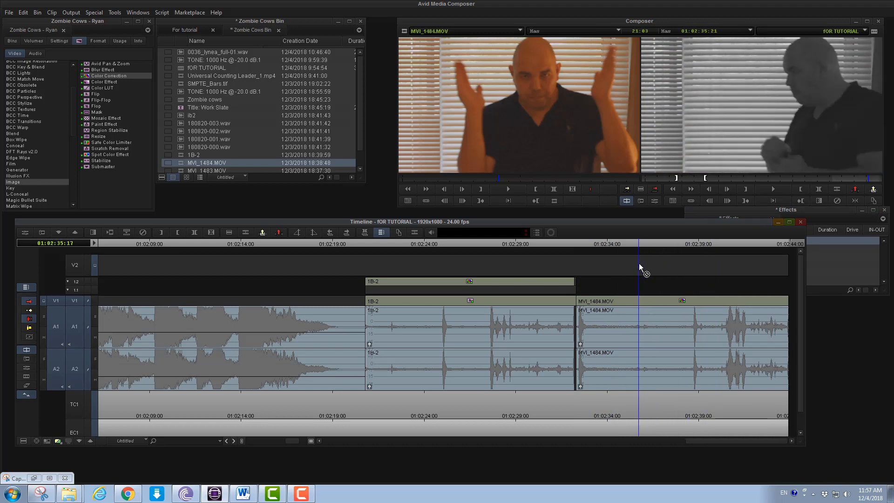
Move the Effects bin window off the two edited clips and close the bin.
{"action": "left_click", "coordinate": [839, 267]}
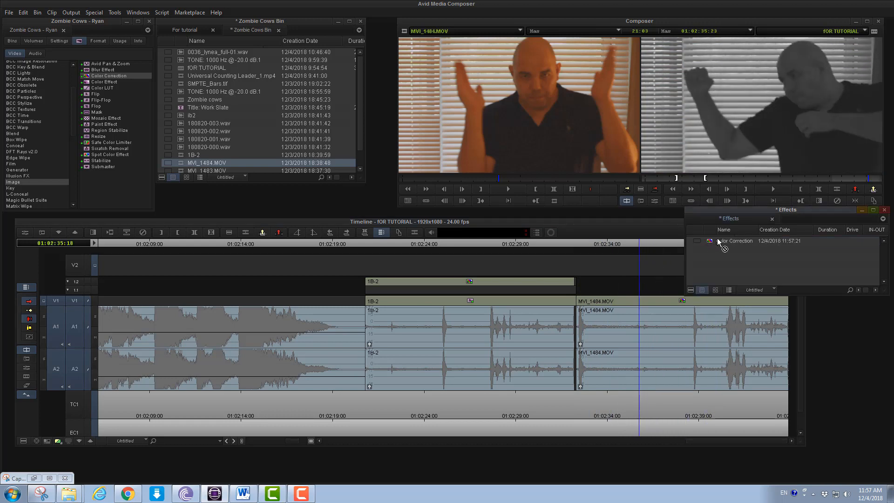
{"action": "left_click_drag", "start_coordinate": [740, 207], "coordinate": [192, 197]}
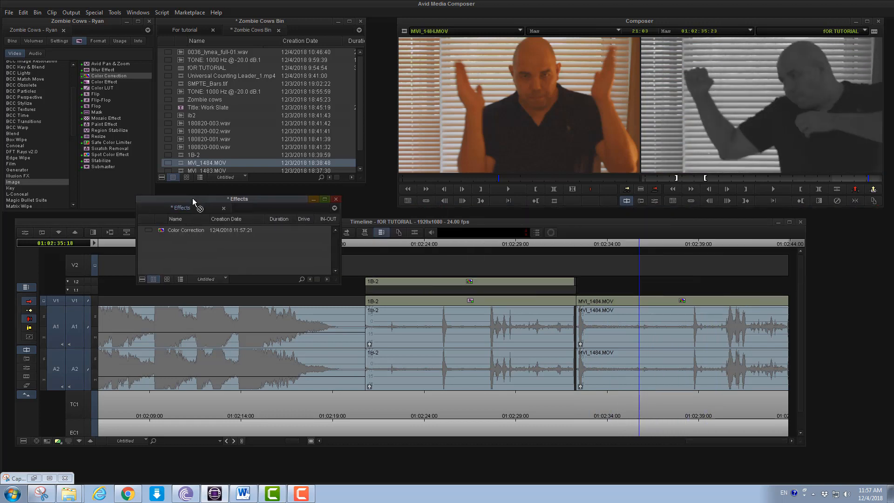
{"action": "left_click", "coordinate": [224, 209]}
Mark the timeline span covering clips 1B-2 and MVI_1484.MOV, and collapse the nested layers of 1B-2.
{"action": "left_click", "coordinate": [360, 244]}
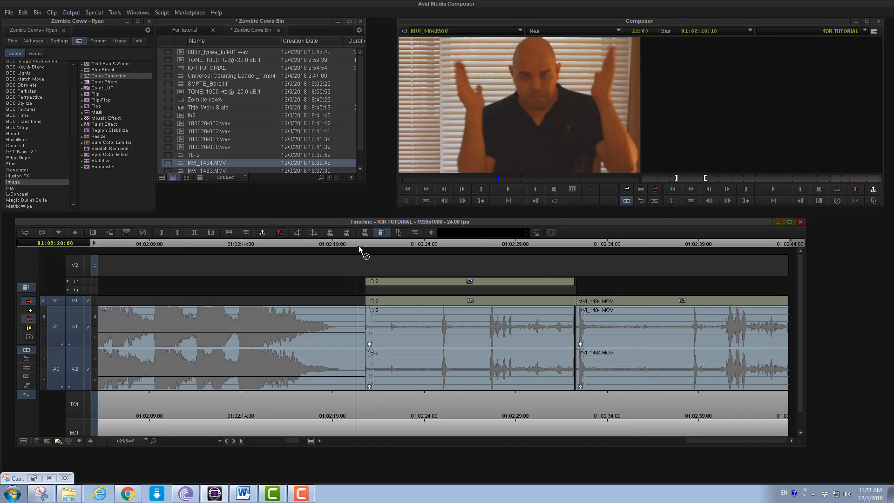
{"action": "left_click_drag", "start_coordinate": [358, 245], "coordinate": [364, 246]}
{"action": "left_click_drag", "start_coordinate": [694, 243], "coordinate": [465, 314]}
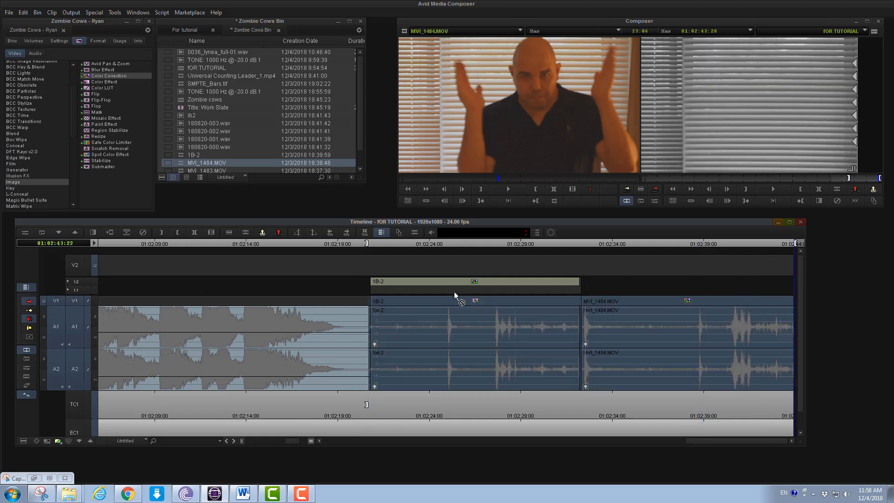
{"action": "double_click", "coordinate": [448, 303]}
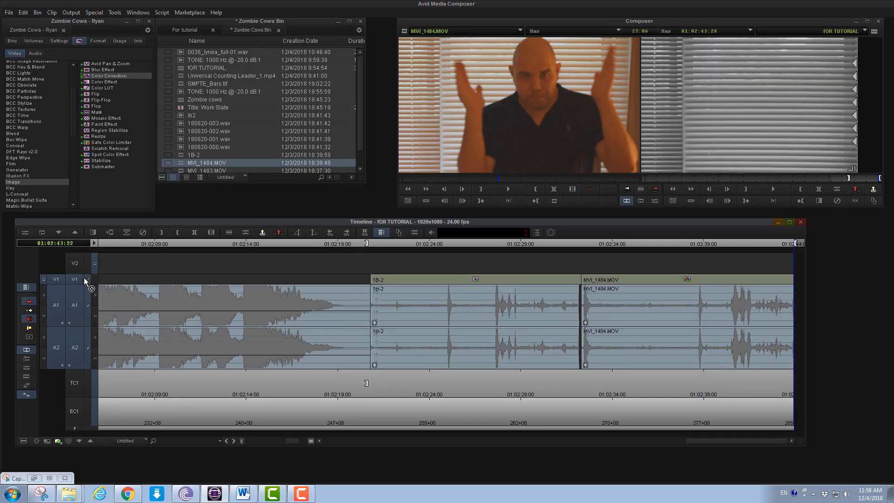
Render the effects in the marked span across 1B-2 and MVI_1484.MOV to the CEASER (M:) drive in the foreground.
{"action": "right_click", "coordinate": [509, 265]}
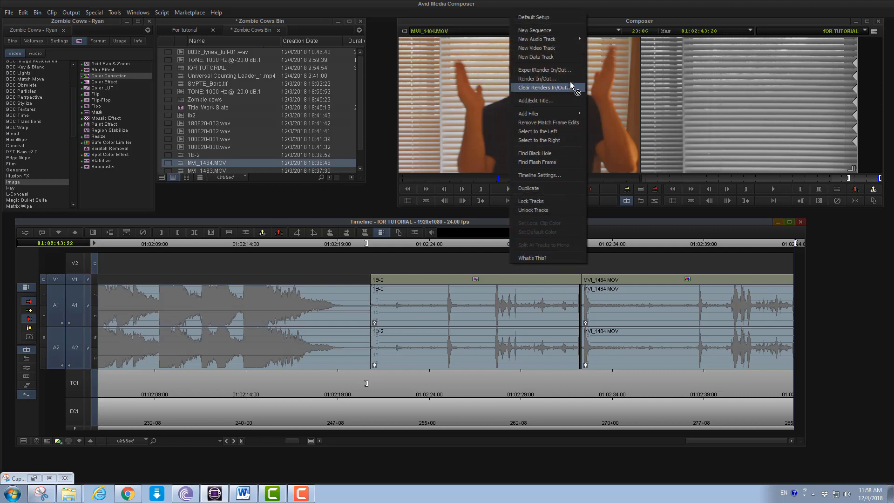
{"action": "left_click", "coordinate": [555, 79]}
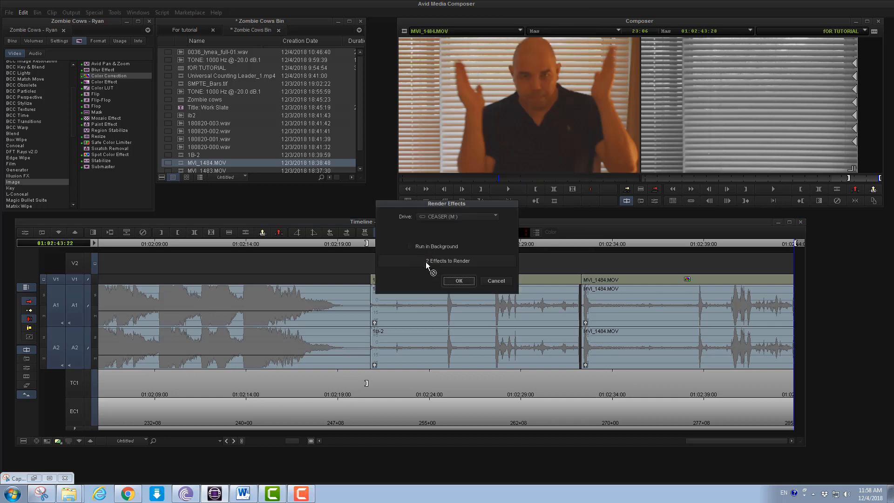
{"action": "left_click", "coordinate": [480, 218]}
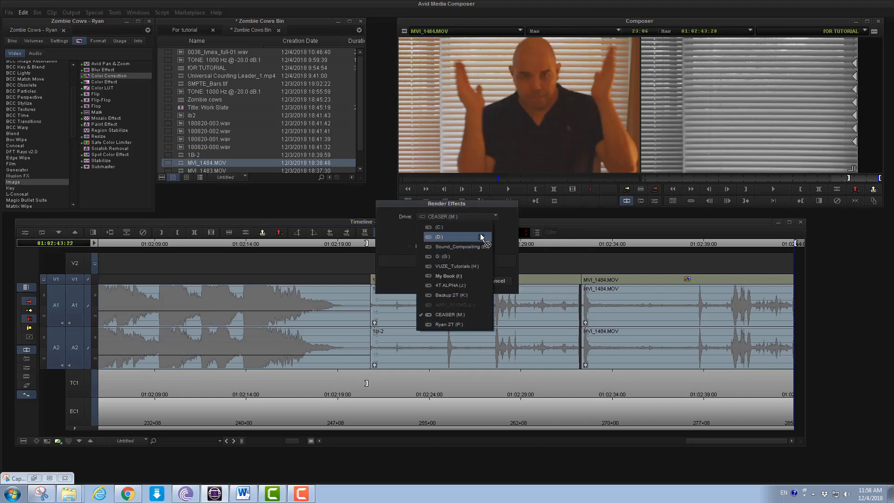
{"action": "left_click", "coordinate": [503, 208]}
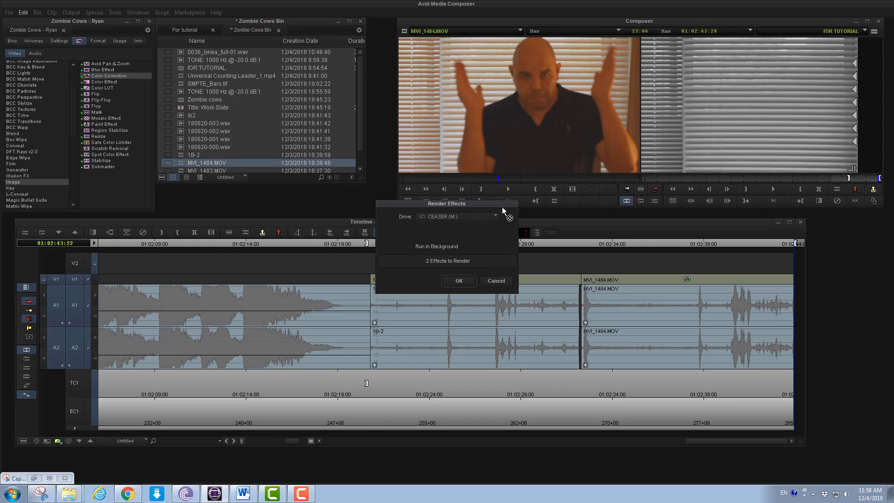
{"action": "left_click", "coordinate": [467, 276]}
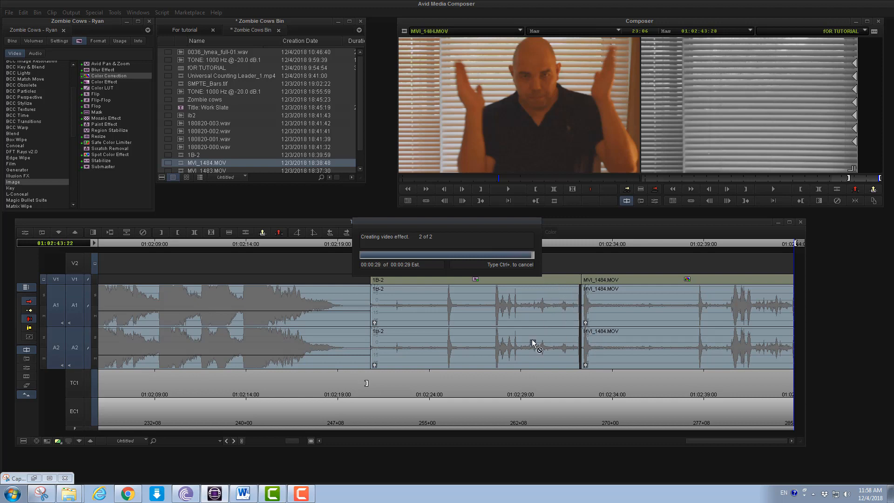
Play back a stretch of the rendered clip 1B-2 to check its effects.
{"action": "left_click", "coordinate": [396, 244]}
{"action": "key", "text": "space"}
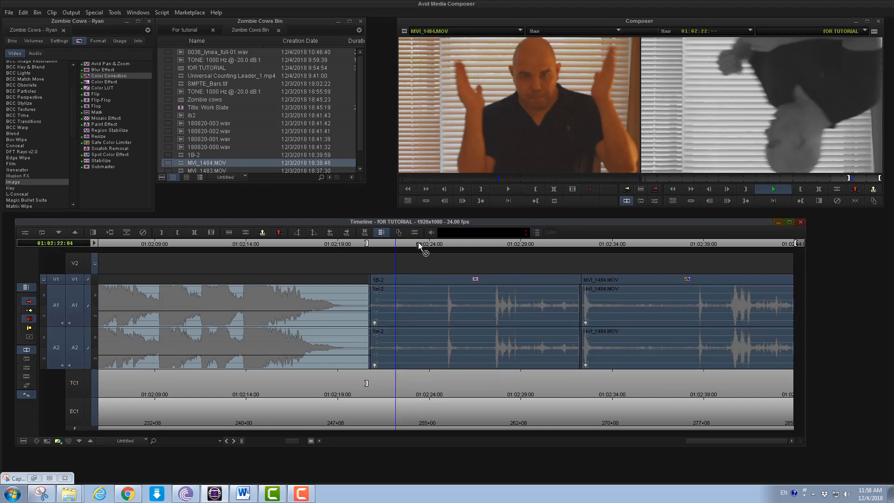
{"action": "left_click", "coordinate": [772, 191]}
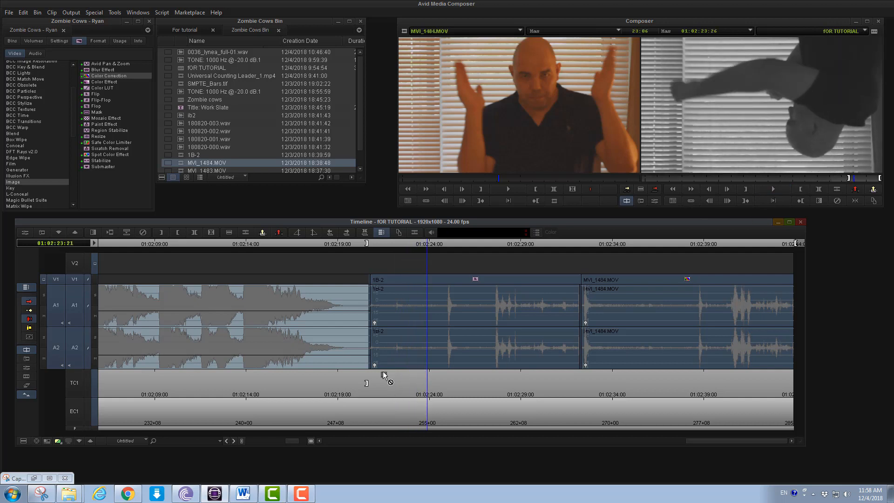
Remove the remaining effects from 1B-2 and MVI_1484.MOV, and clear the In and Out marks with the playhead parked on 1B-2.
{"action": "left_click", "coordinate": [146, 232]}
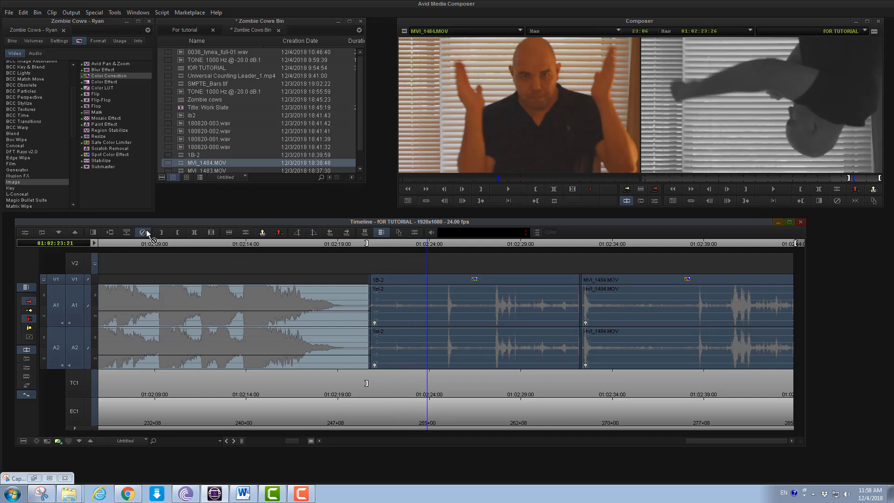
{"action": "left_click", "coordinate": [686, 243]}
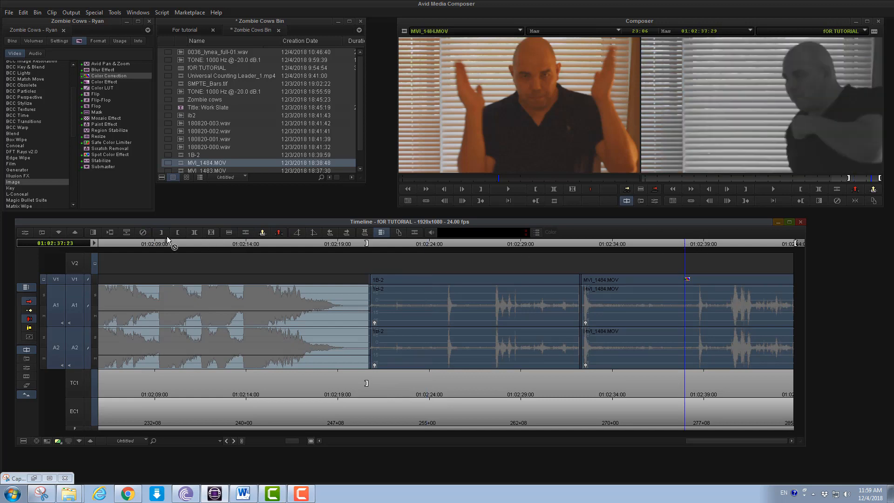
{"action": "left_click", "coordinate": [143, 232]}
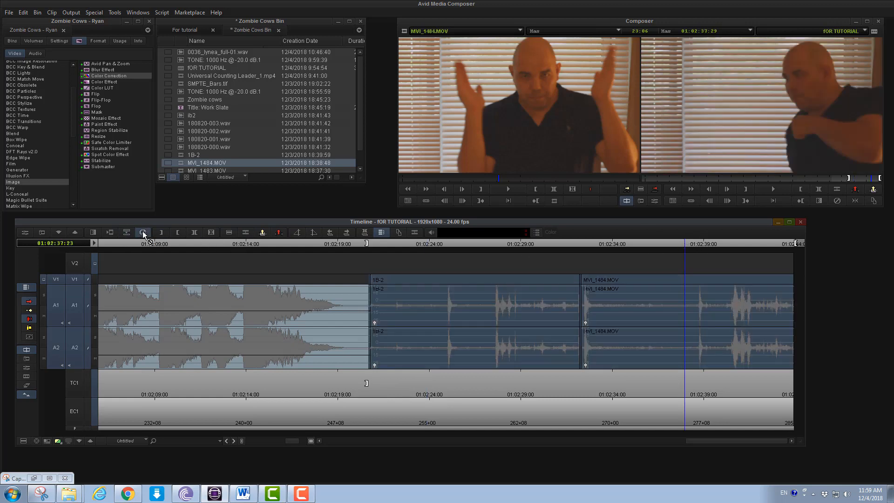
{"action": "left_click", "coordinate": [465, 243]}
{"action": "key", "text": "g"}
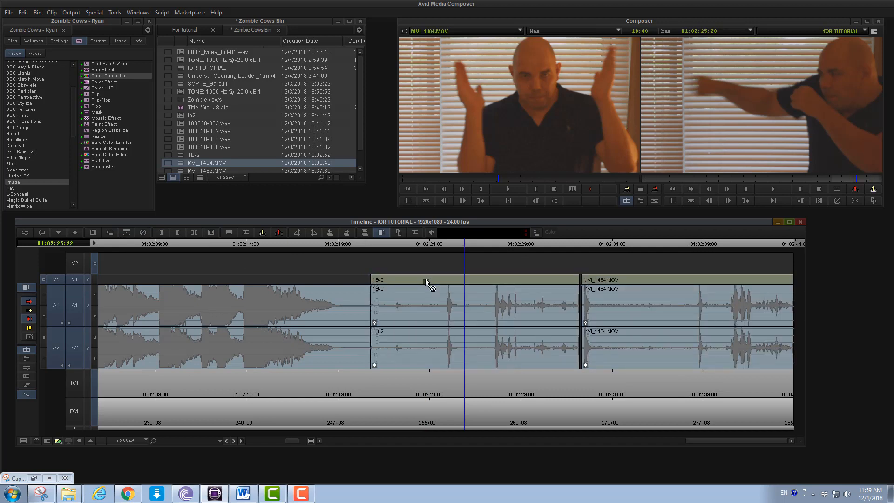
Apply the 3D Warp effect from the Blend category to clip 1B-2 and open it in the Effect Editor, clear of the clip.
{"action": "left_click", "coordinate": [45, 115]}
{"action": "scroll", "coordinate": [44, 115], "scroll_direction": "up", "scroll_amount": 3}
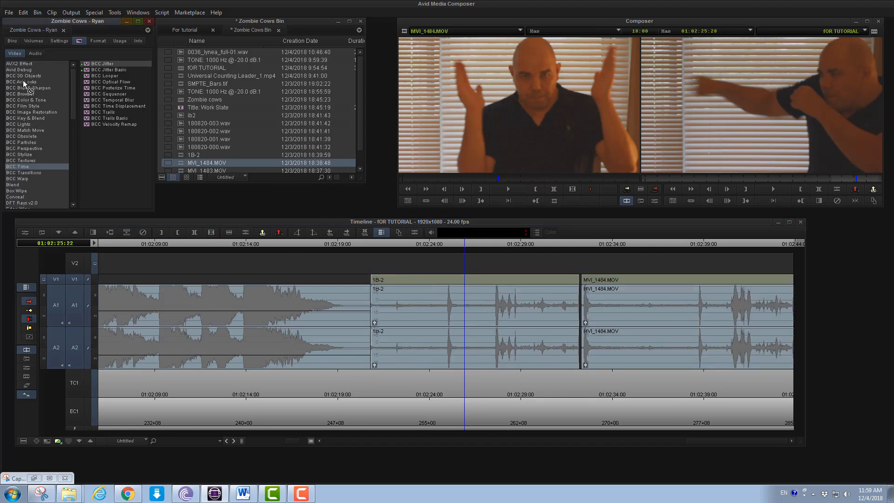
{"action": "left_click", "coordinate": [26, 185]}
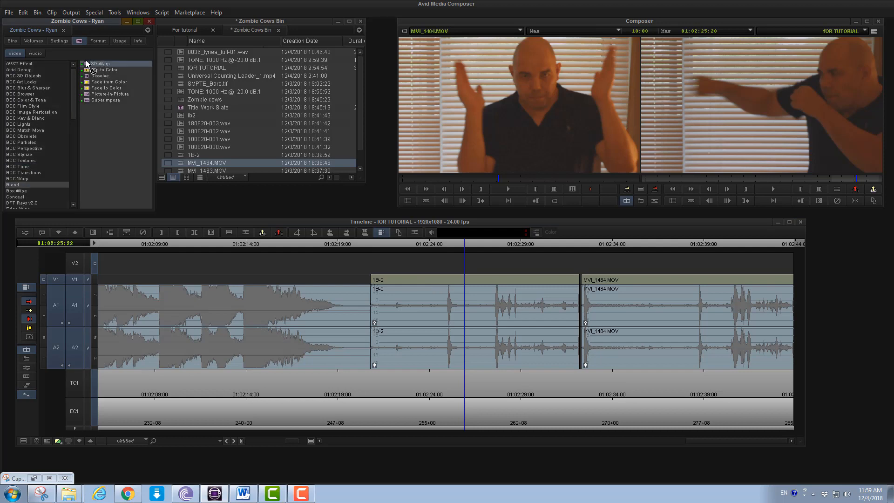
{"action": "left_click_drag", "start_coordinate": [87, 63], "coordinate": [388, 278]}
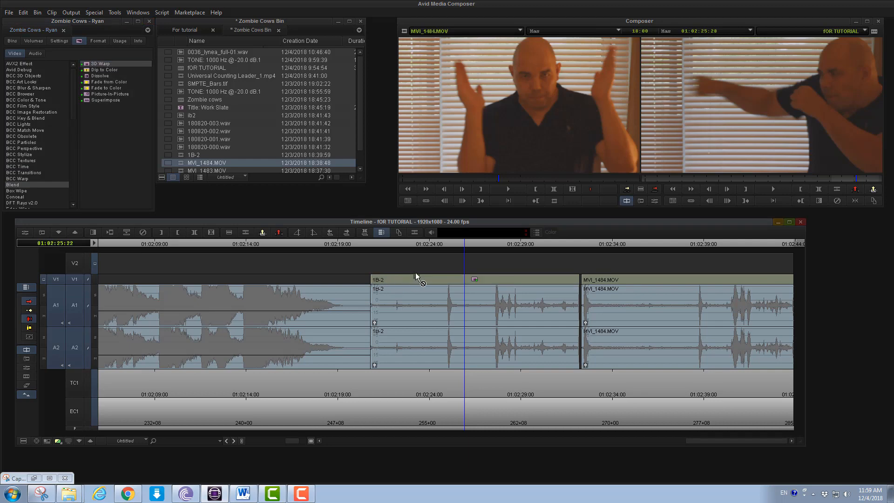
{"action": "left_click", "coordinate": [25, 232]}
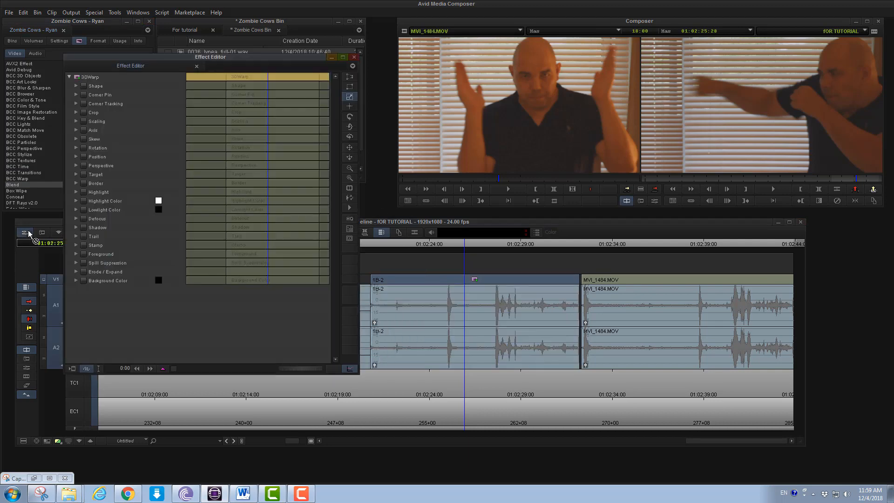
{"action": "left_click_drag", "start_coordinate": [199, 65], "coordinate": [162, 66]}
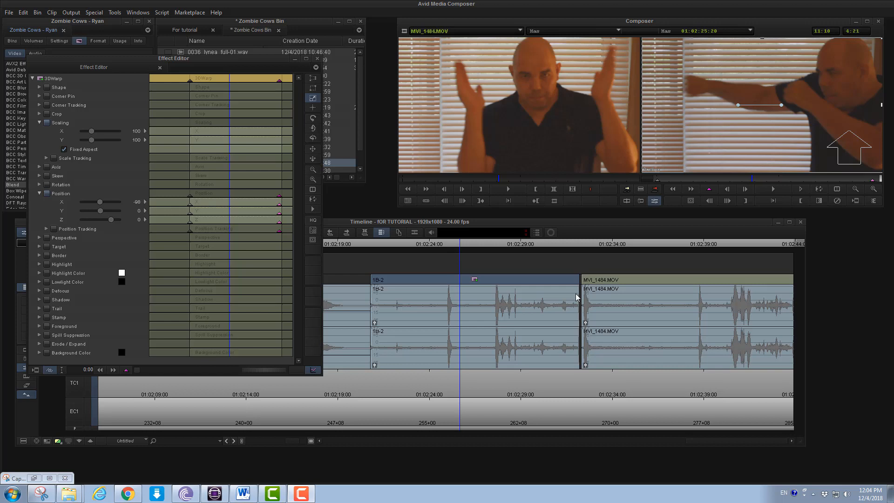
Try the 3D Warp on 1B-2 with scaling at 200 and X position at -569, and reduce the scaling to 108.
{"action": "left_click", "coordinate": [92, 133]}
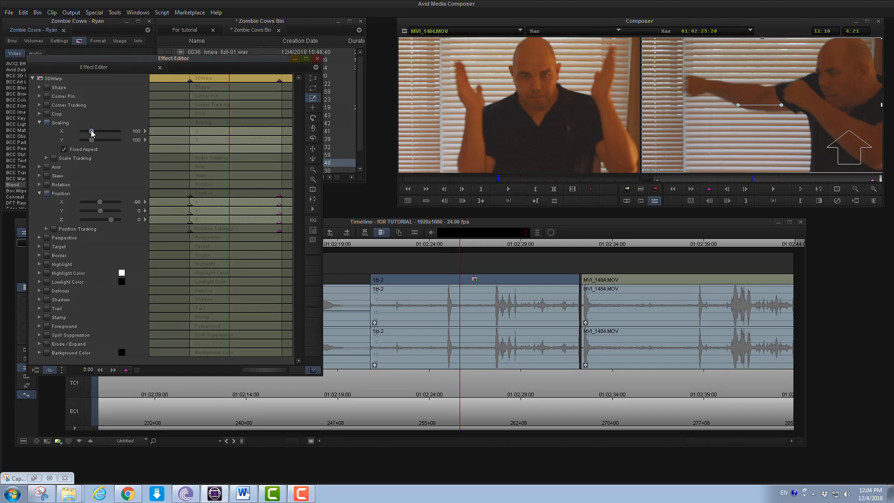
{"action": "left_click_drag", "start_coordinate": [92, 133], "coordinate": [100, 133]}
{"action": "left_click_drag", "start_coordinate": [100, 204], "coordinate": [97, 207]}
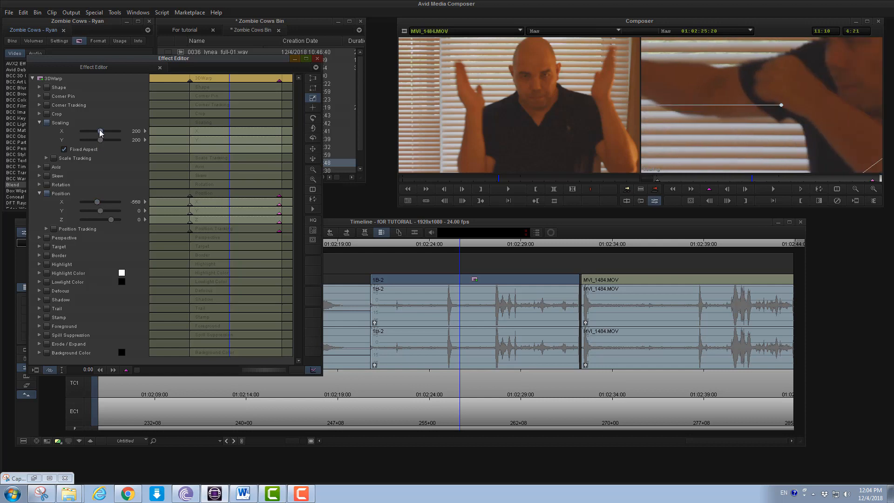
{"action": "left_click_drag", "start_coordinate": [101, 133], "coordinate": [93, 136]}
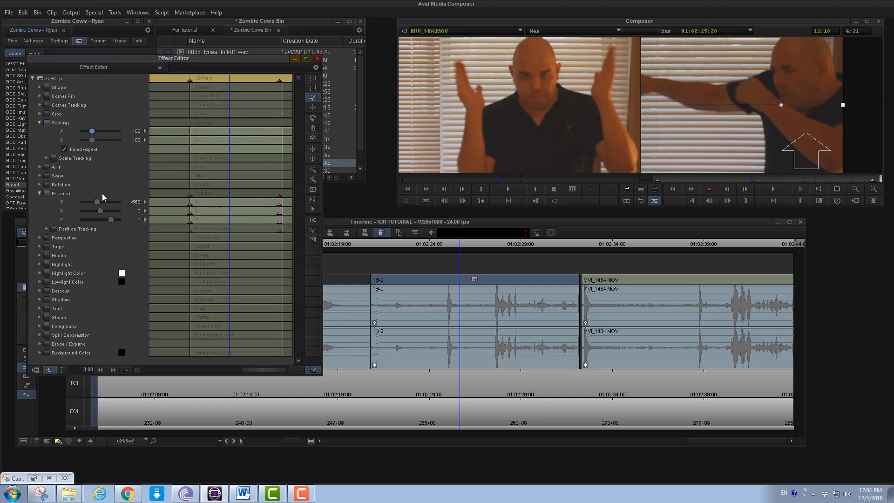
Set the 3D Warp's X position to -81 and its fixed-aspect scaling to 120.
{"action": "left_click_drag", "start_coordinate": [98, 203], "coordinate": [101, 203]}
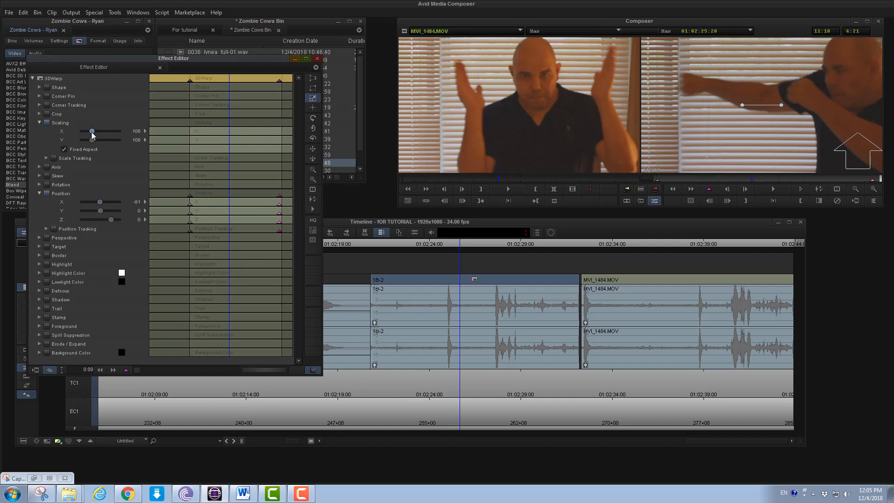
{"action": "left_click_drag", "start_coordinate": [92, 133], "coordinate": [96, 132]}
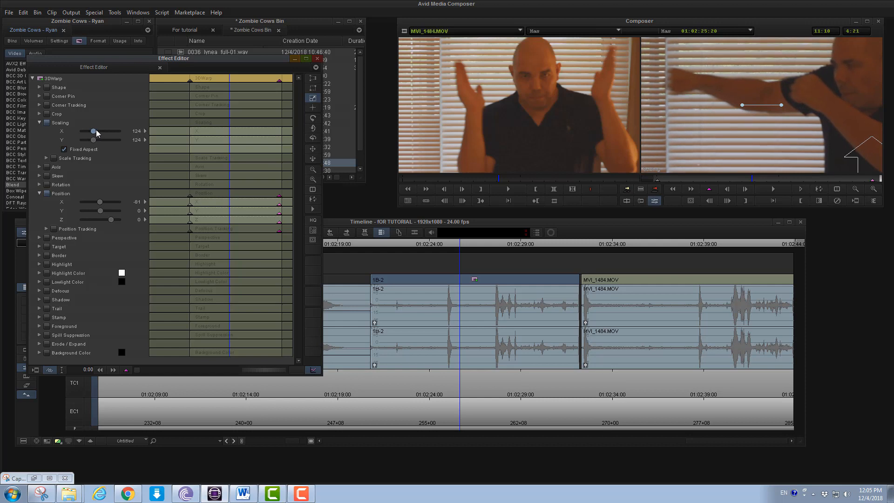
{"action": "key", "text": "Left"}
{"action": "key", "text": "Left"}
{"action": "key", "text": "Left"}
{"action": "key", "text": "Left"}
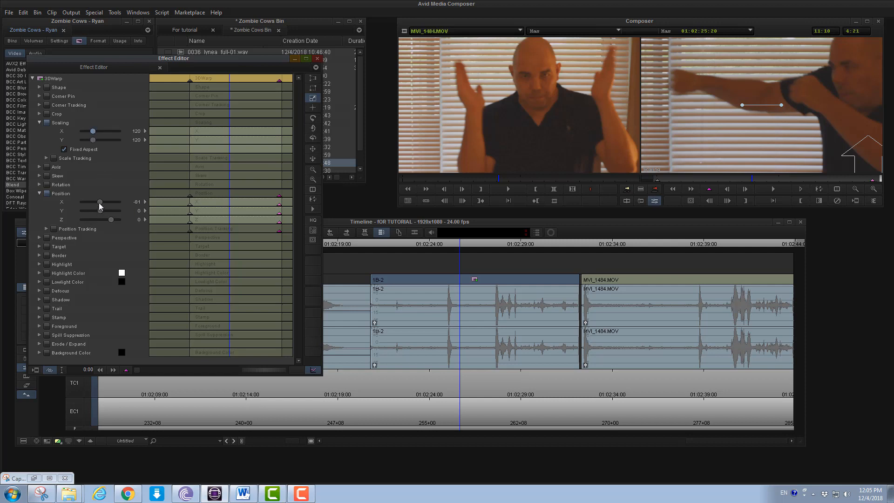
Delete the 3D Warp's position keyframes near the end of clip 1B-2.
{"action": "mouse_move", "coordinate": [279, 225]}
{"action": "left_mouse_down"}
{"action": "mouse_move", "coordinate": [281, 244]}
{"action": "mouse_move", "coordinate": [276, 220]}
{"action": "left_mouse_up"}
{"action": "right_click", "coordinate": [281, 201]}
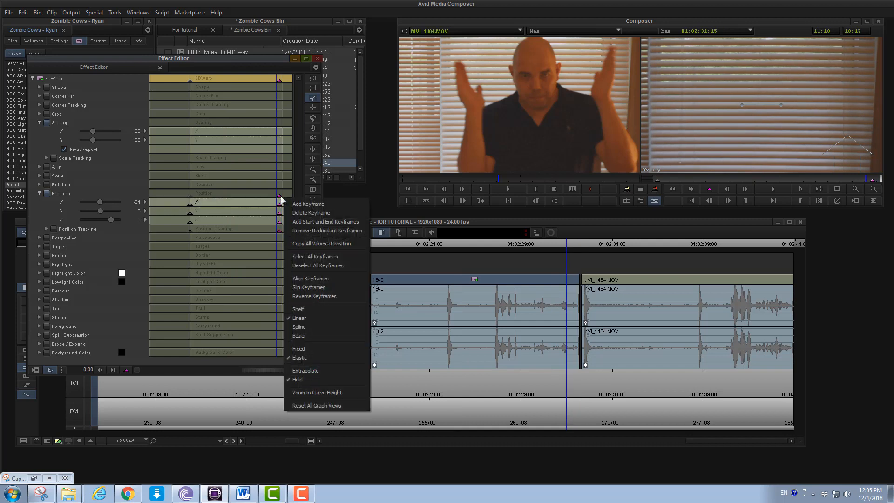
{"action": "left_click", "coordinate": [304, 212]}
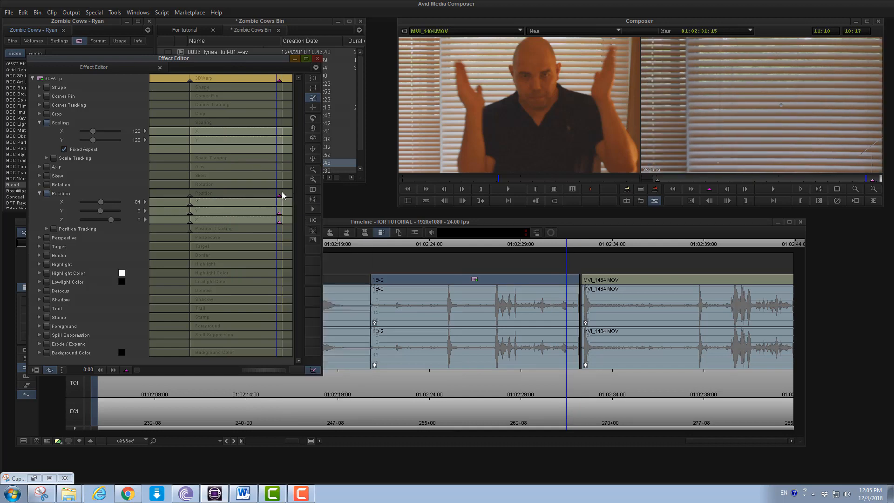
{"action": "right_click", "coordinate": [281, 195]}
{"action": "left_click", "coordinate": [298, 212]}
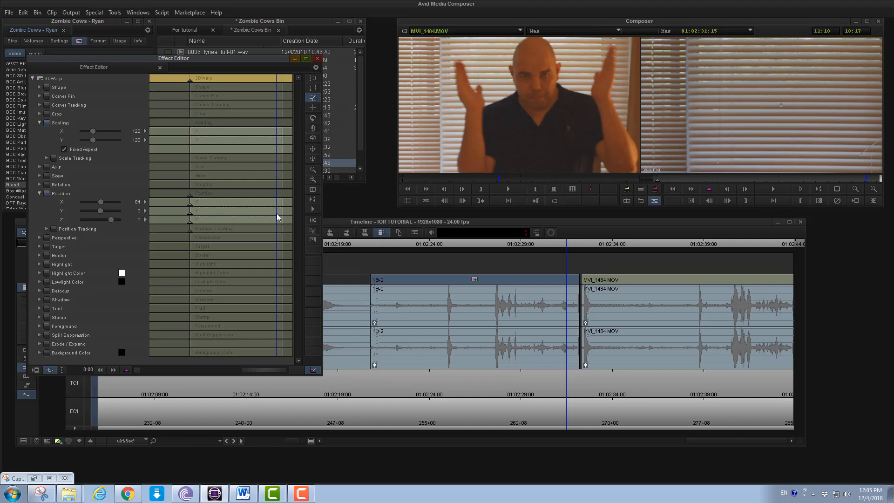
Add a 3D Warp keyframe to all open parameter groups at 3:03 into clip 1B-2.
{"action": "left_click", "coordinate": [191, 84]}
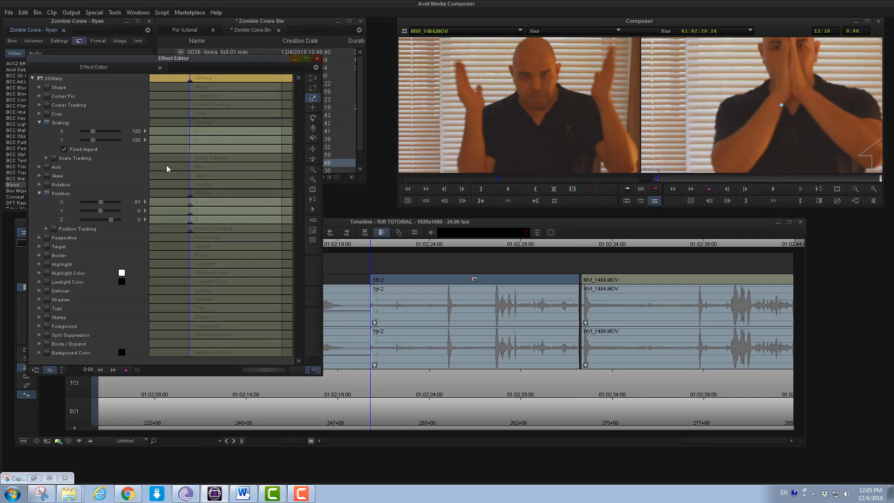
{"action": "left_click", "coordinate": [215, 79]}
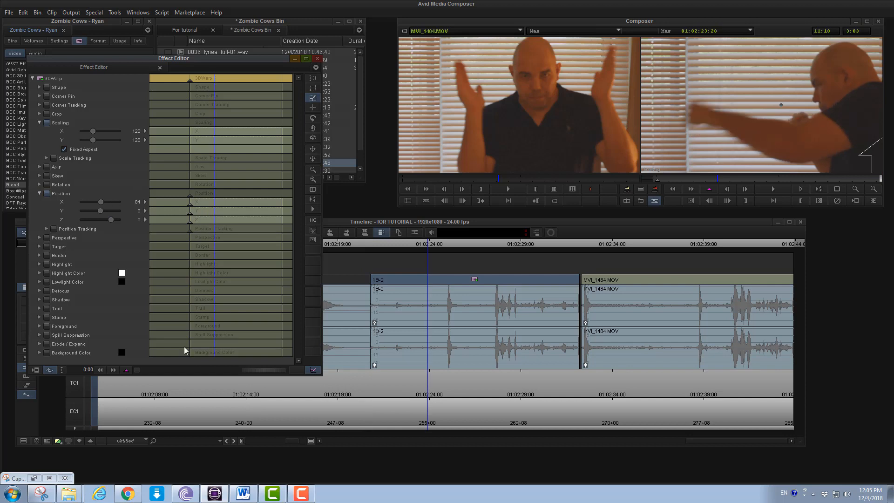
{"action": "right_click", "coordinate": [126, 370]}
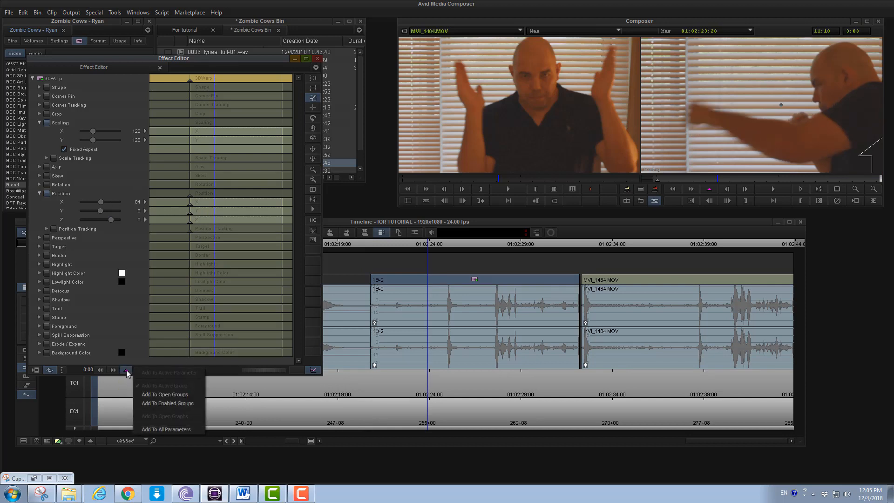
{"action": "left_click", "coordinate": [151, 394]}
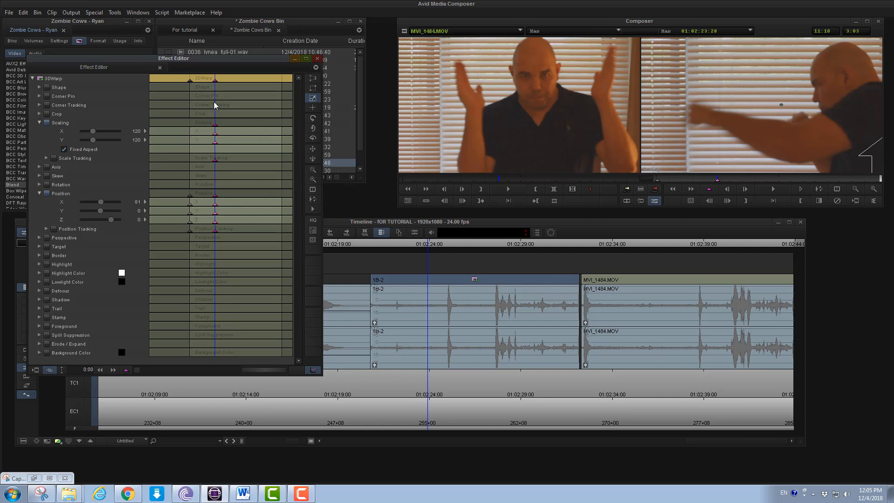
Add another 3D Warp keyframe to the open groups at 6:16 into clip 1B-2.
{"action": "left_click", "coordinate": [237, 83]}
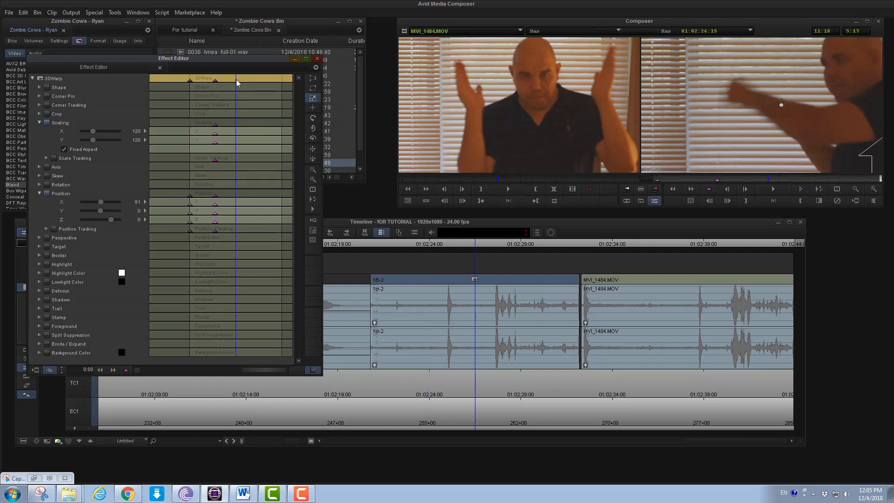
{"action": "left_click_drag", "start_coordinate": [216, 83], "coordinate": [245, 80]}
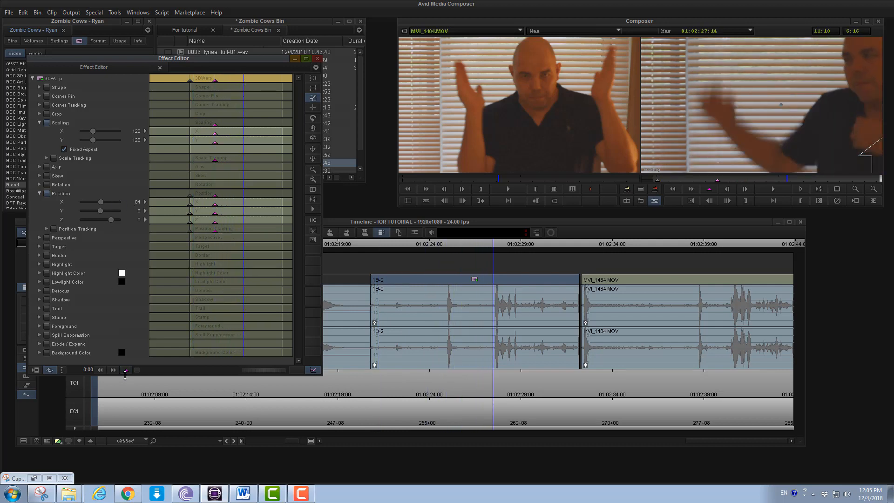
{"action": "left_click", "coordinate": [126, 371]}
Set the 3D Warp's X position to 141 at the last keyframe.
{"action": "key", "text": "Right"}
{"action": "key", "text": "Right"}
{"action": "key", "text": "Right"}
{"action": "key", "text": "Right"}
{"action": "key", "text": "Right"}
{"action": "key", "text": "Right"}
{"action": "key", "text": "Right"}
{"action": "key", "text": "Right"}
{"action": "key", "text": "Right"}
{"action": "key", "text": "Right"}
{"action": "key", "text": "Right"}
{"action": "key", "text": "Right"}
{"action": "key", "text": "Right"}
{"action": "key", "text": "Right"}
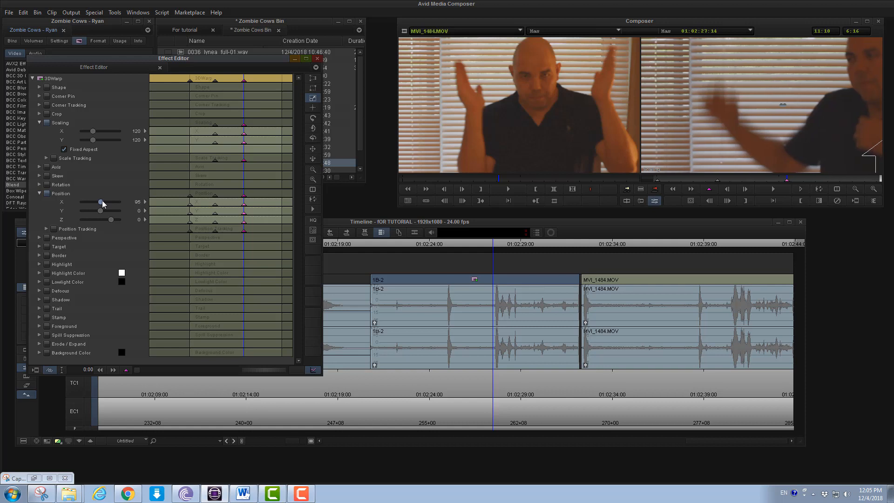
{"action": "key", "text": "Right"}
{"action": "key", "text": "Right"}
{"action": "key", "text": "Right"}
{"action": "key", "text": "Right"}
{"action": "key", "text": "Right"}
{"action": "key", "text": "Right"}
{"action": "key", "text": "Right"}
{"action": "key", "text": "Right"}
{"action": "key", "text": "Right"}
{"action": "key", "text": "Right"}
{"action": "key", "text": "Right"}
{"action": "key", "text": "Right"}
{"action": "key", "text": "Right"}
{"action": "key", "text": "Right"}
{"action": "key", "text": "Right"}
{"action": "key", "text": "Right"}
{"action": "key", "text": "Right"}
{"action": "key", "text": "Right"}
{"action": "key", "text": "Right"}
{"action": "key", "text": "Right"}
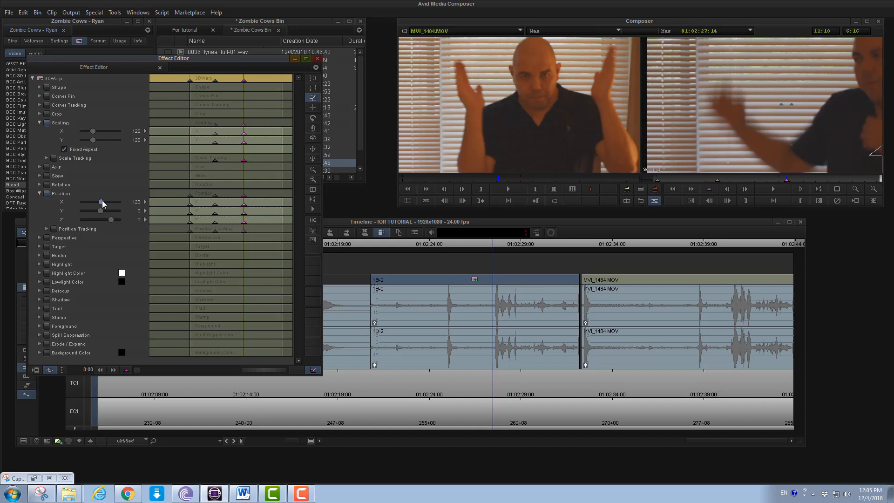
{"action": "key", "text": "Right"}
{"action": "key", "text": "Right"}
{"action": "key", "text": "Right"}
{"action": "key", "text": "Right"}
{"action": "key", "text": "Right"}
{"action": "key", "text": "Right"}
{"action": "key", "text": "Right"}
{"action": "key", "text": "Right"}
{"action": "key", "text": "Right"}
{"action": "key", "text": "Right"}
{"action": "key", "text": "Right"}
{"action": "key", "text": "Right"}
{"action": "key", "text": "Right"}
{"action": "key", "text": "Right"}
{"action": "key", "text": "Right"}
{"action": "key", "text": "Right"}
{"action": "key", "text": "Right"}
{"action": "key", "text": "Right"}
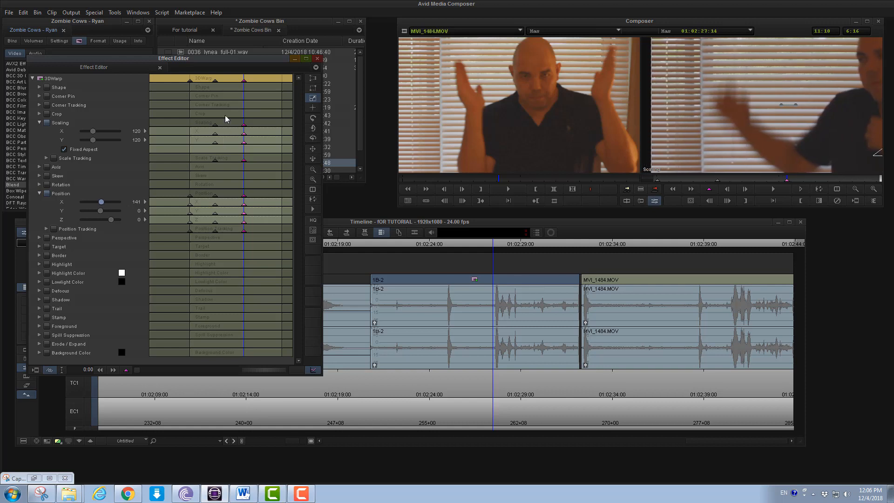
Play clip 1B-2 from the middle 3D Warp keyframe and return to it to review the animated move.
{"action": "left_click", "coordinate": [216, 81]}
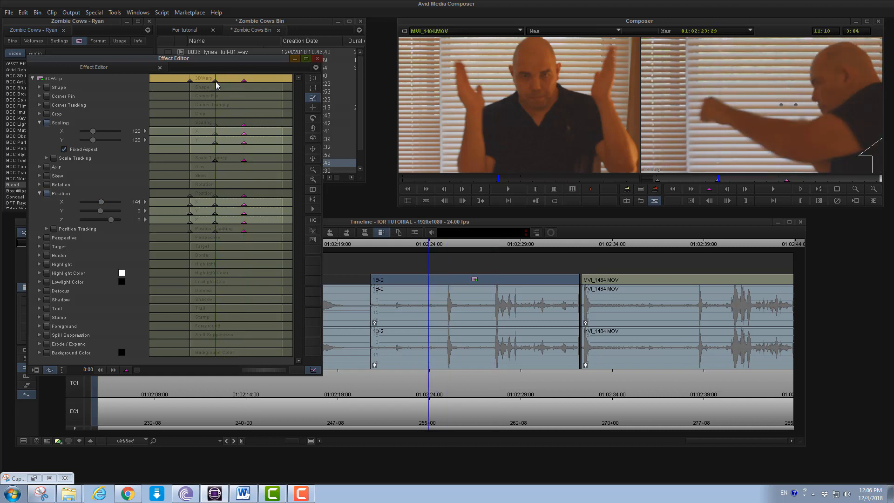
{"action": "key", "text": "space"}
{"action": "key", "text": "space"}
{"action": "key", "text": "space"}
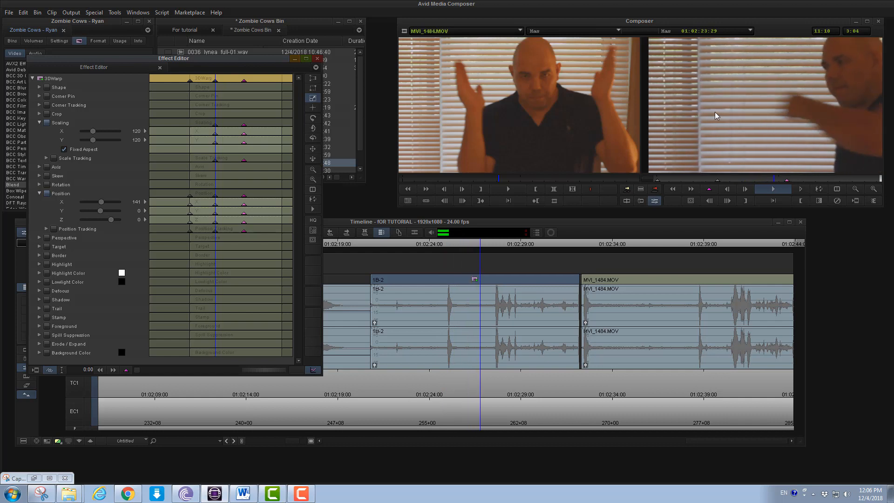
{"action": "key", "text": "space"}
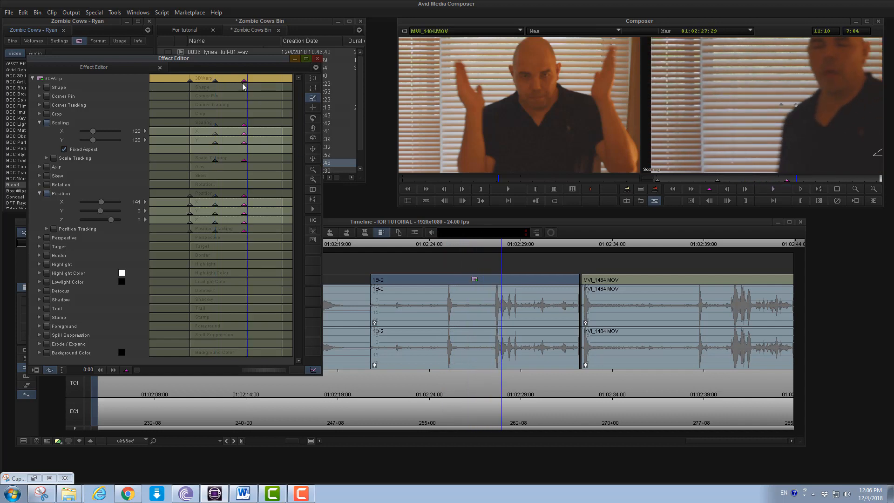
{"action": "left_click", "coordinate": [230, 81]}
{"action": "mouse_move", "coordinate": [229, 80]}
{"action": "left_mouse_down"}
{"action": "mouse_move", "coordinate": [215, 82]}
{"action": "mouse_move", "coordinate": [248, 84]}
{"action": "mouse_move", "coordinate": [217, 88]}
{"action": "left_mouse_up"}
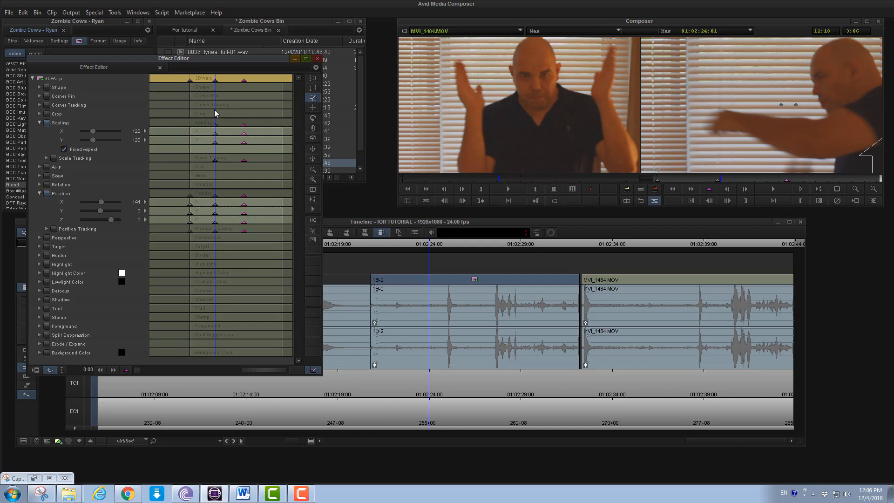
Set the interpolation of the middle Scaling keyframe at 3:03 into clip 1B-2 to Bezier.
{"action": "left_click", "coordinate": [216, 163]}
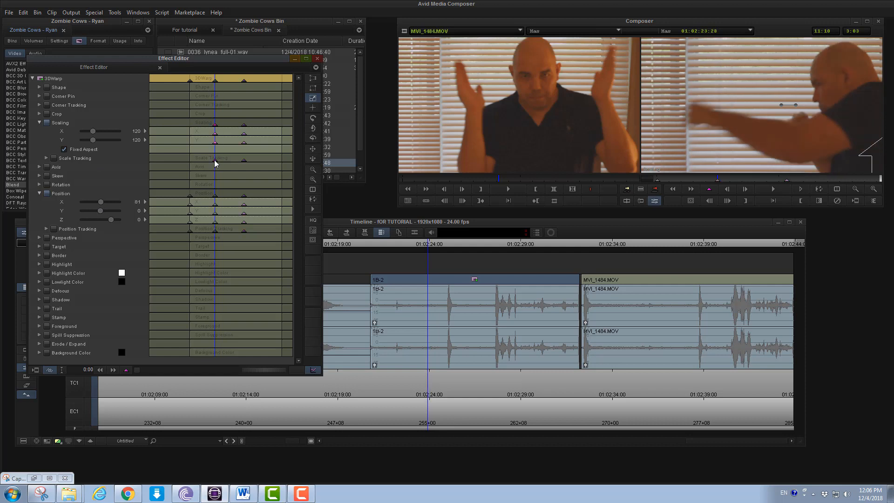
{"action": "right_click", "coordinate": [216, 125]}
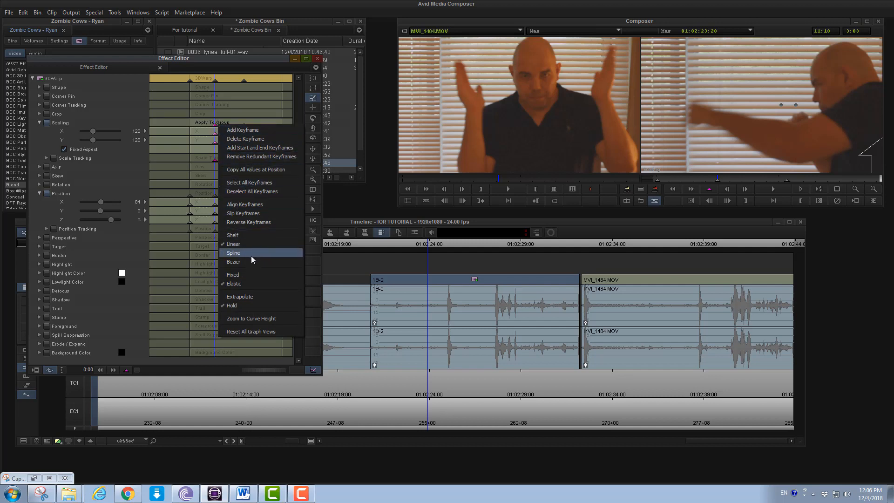
{"action": "left_click", "coordinate": [241, 264]}
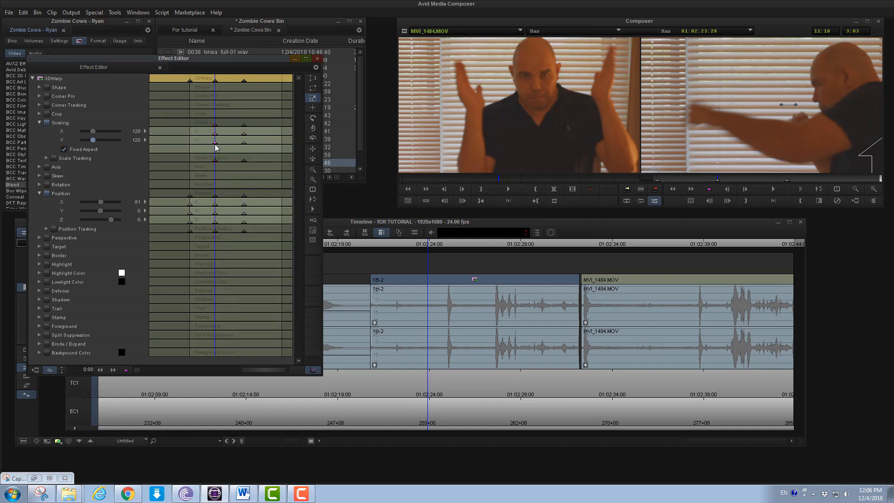
View the Render Effect options for the 3D Warp and dismiss them without rendering.
{"action": "left_click", "coordinate": [36, 370]}
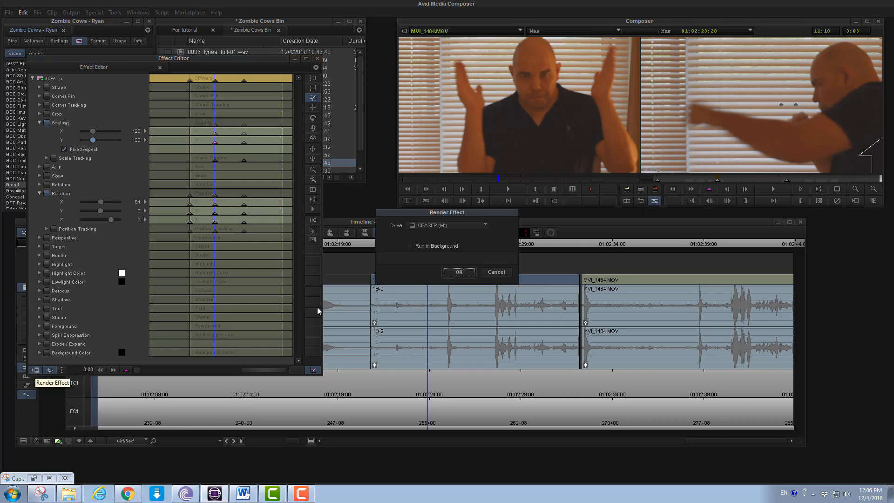
{"action": "left_click", "coordinate": [496, 272]}
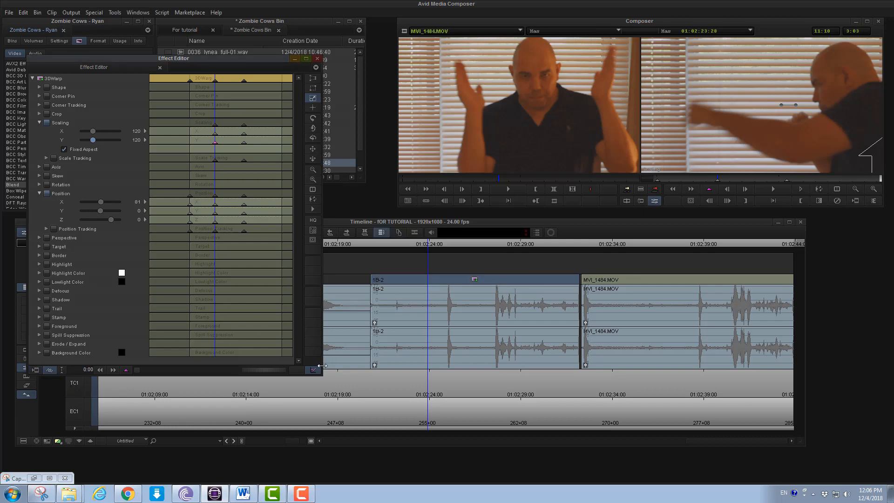
Collapse and restore the Effect Editor's keyframe graphs, widening the window for more graph space.
{"action": "left_click_drag", "start_coordinate": [322, 367], "coordinate": [180, 373]}
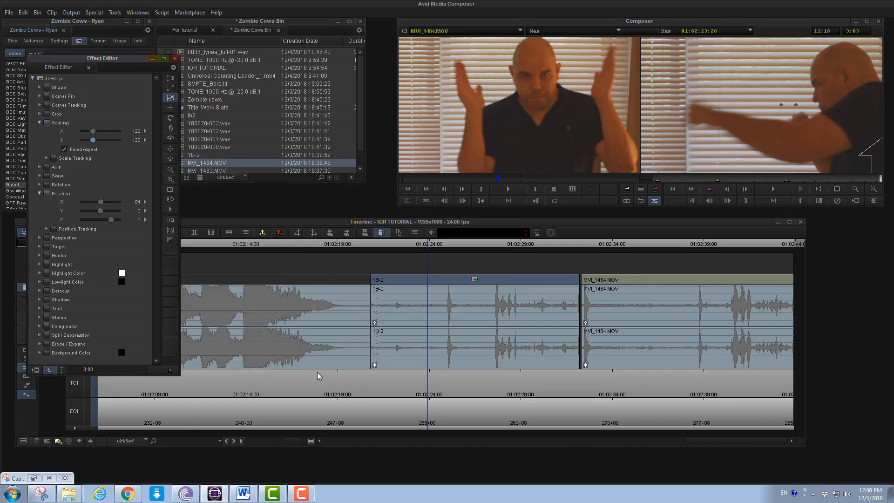
{"action": "left_click", "coordinate": [171, 371]}
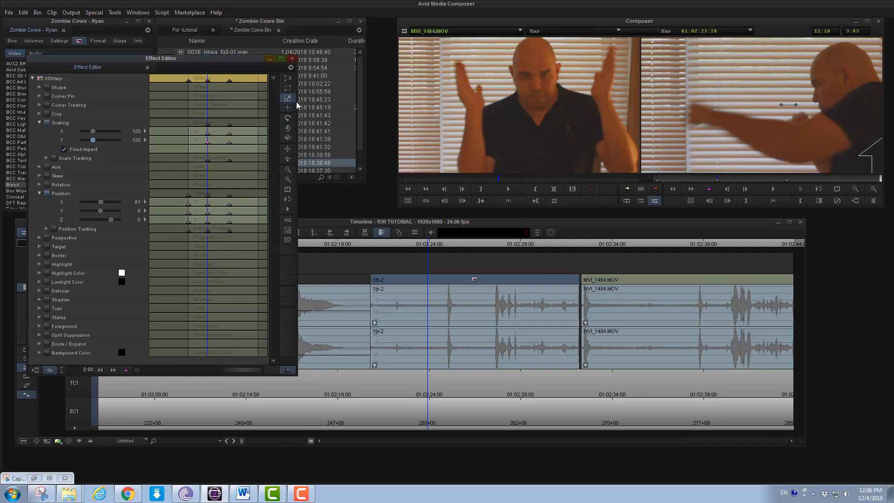
{"action": "left_click_drag", "start_coordinate": [296, 105], "coordinate": [402, 105]}
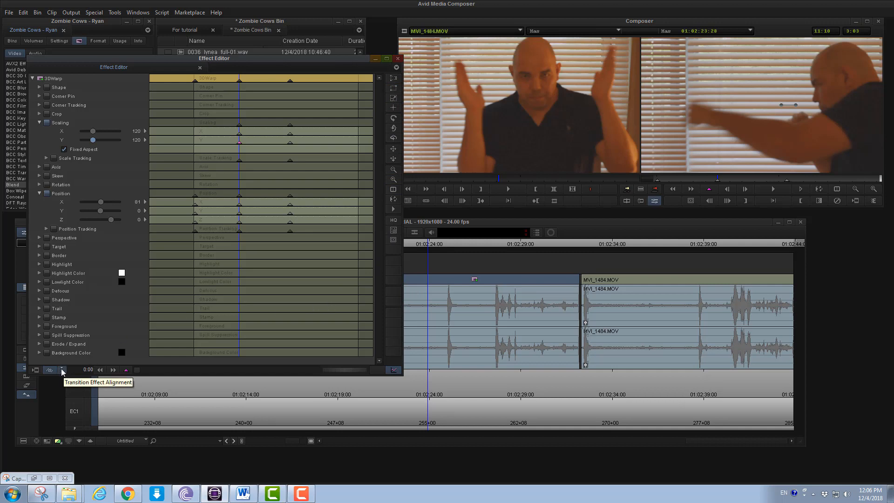
Check the Render Effect options again without rendering, and close the Effect Editor with the playhead at the start of clip 1B-2.
{"action": "left_click", "coordinate": [34, 370]}
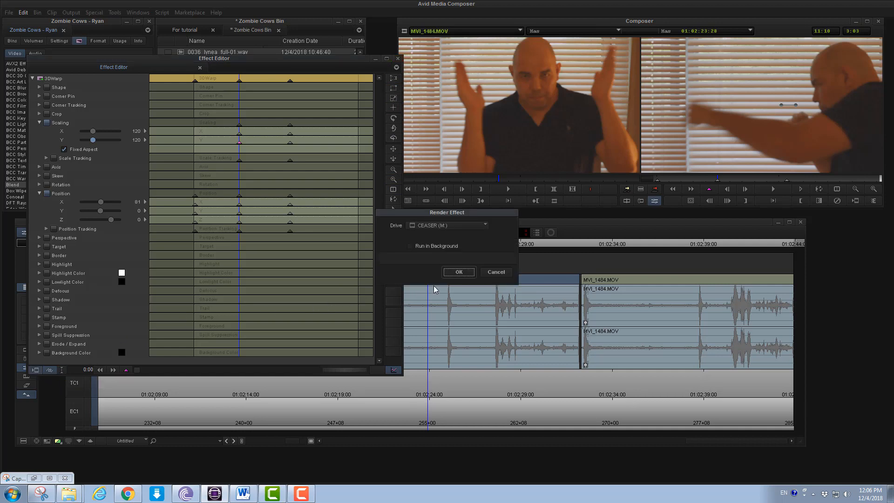
{"action": "left_click", "coordinate": [497, 273]}
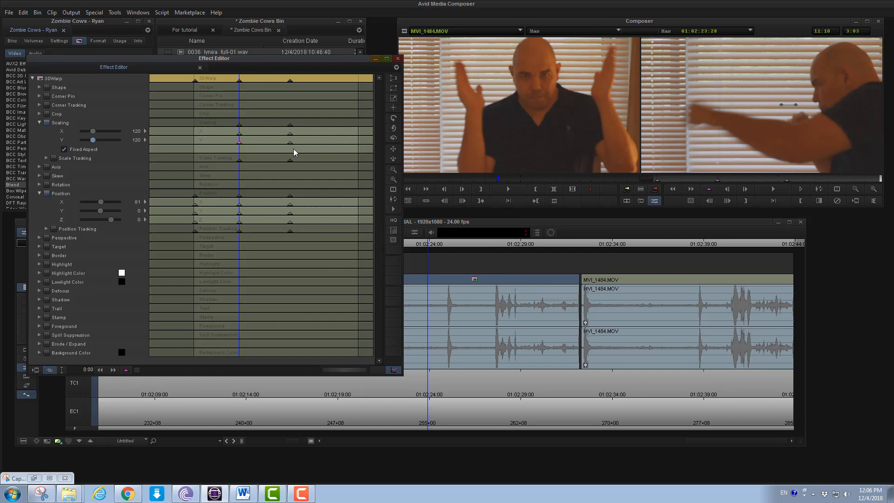
{"action": "left_click_drag", "start_coordinate": [232, 81], "coordinate": [184, 110]}
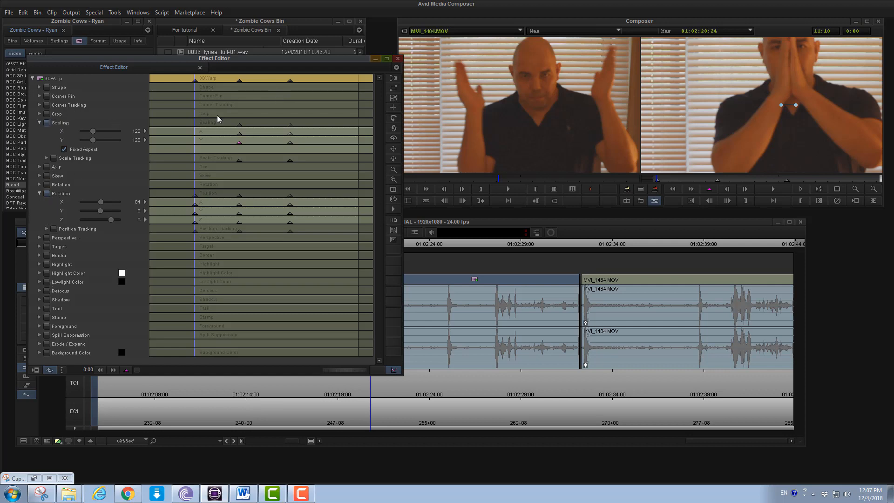
{"action": "left_click", "coordinate": [398, 59]}
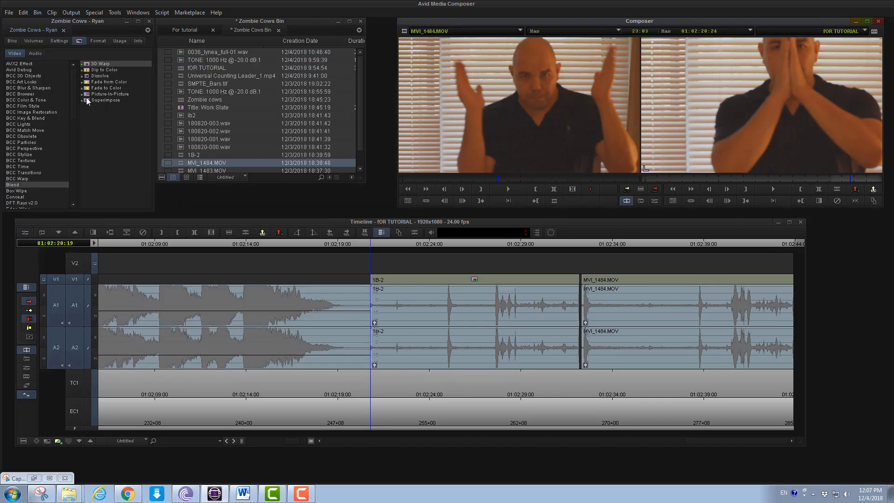
Apply the Color Correction effect from the Image category to the MVI_1484.MOV clip after 1B-2.
{"action": "left_click", "coordinate": [31, 174]}
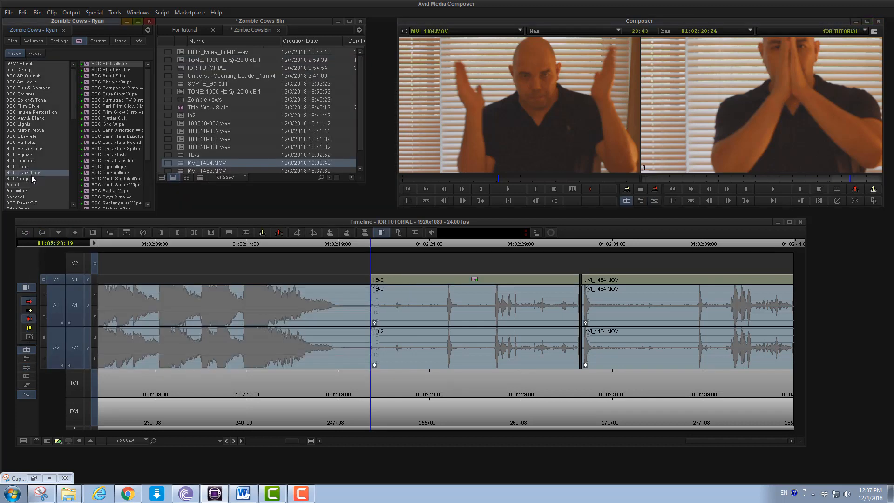
{"action": "scroll", "coordinate": [32, 179], "scroll_direction": "down", "scroll_amount": 6}
{"action": "left_click", "coordinate": [21, 125]}
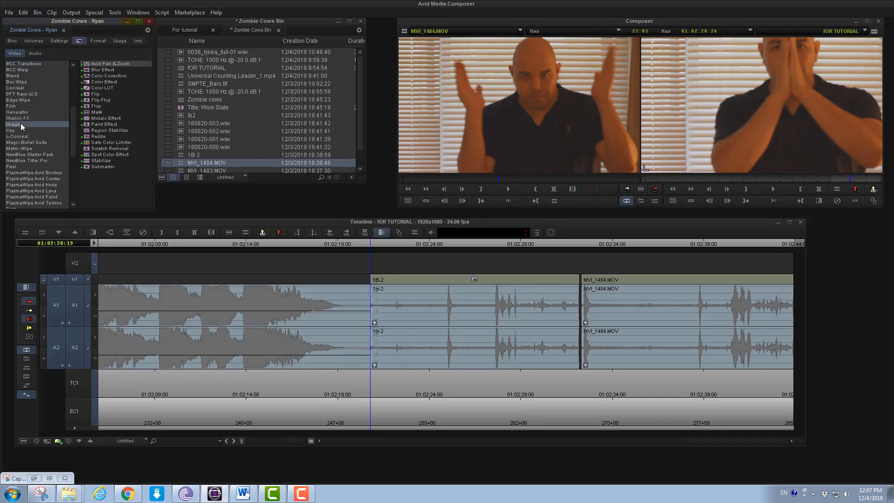
{"action": "left_click", "coordinate": [91, 94]}
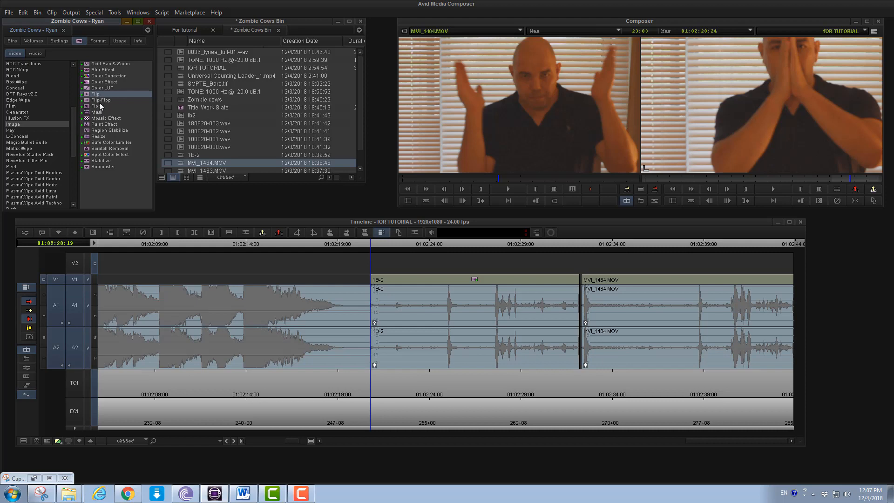
{"action": "left_click", "coordinate": [116, 76]}
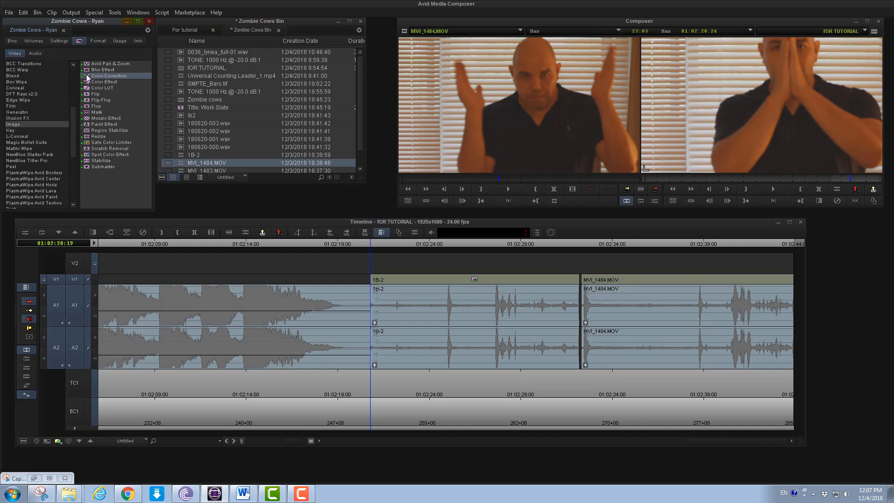
{"action": "left_click_drag", "start_coordinate": [88, 78], "coordinate": [679, 279]}
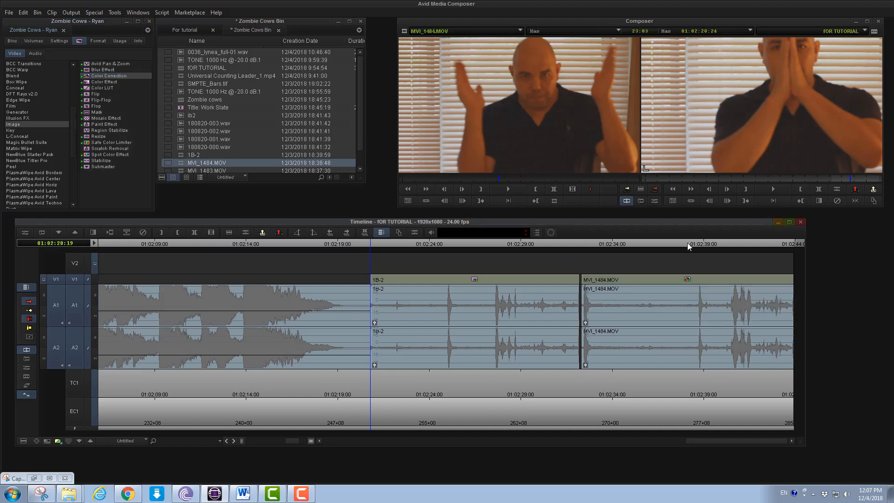
Open the Color Correction effect on the MVI_1484.MOV clip to examine its parameters, and close the Effect Editor.
{"action": "left_click", "coordinate": [687, 243]}
{"action": "left_click", "coordinate": [635, 280]}
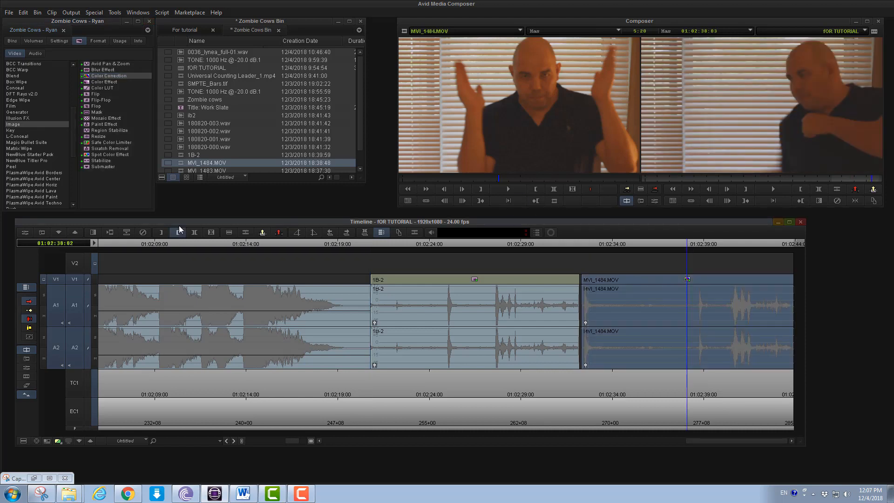
{"action": "left_click", "coordinate": [26, 232]}
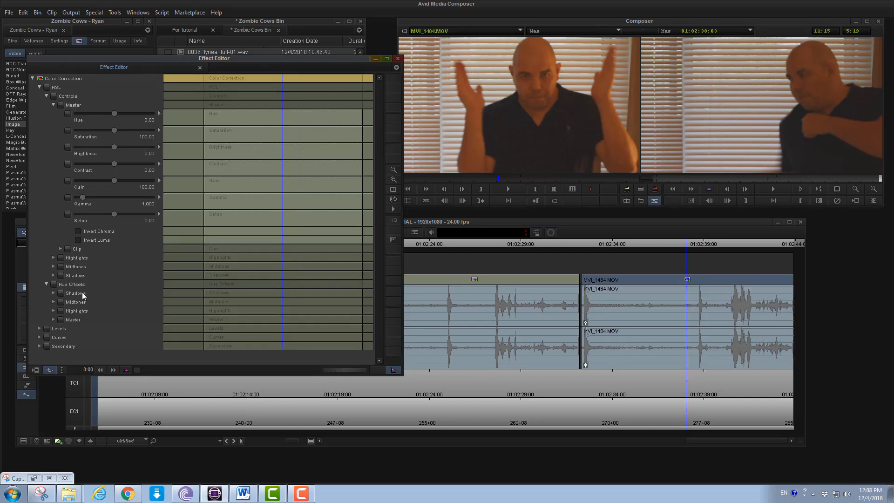
{"action": "left_click", "coordinate": [397, 59]}
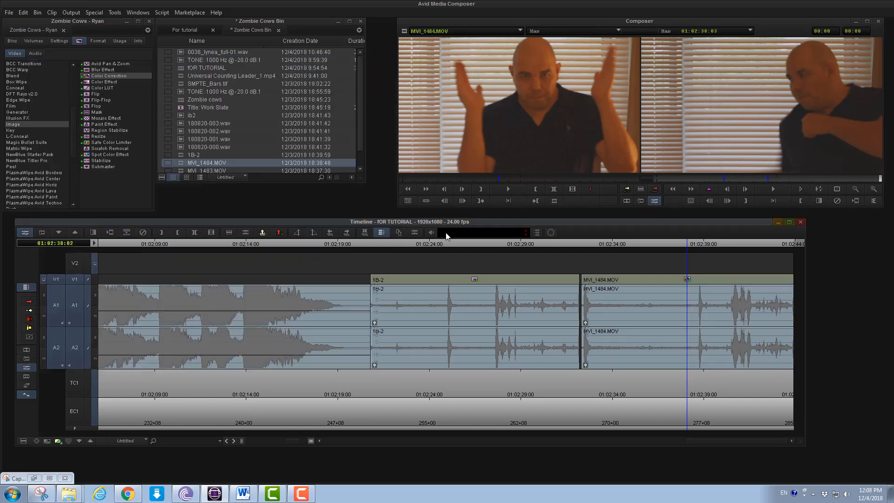